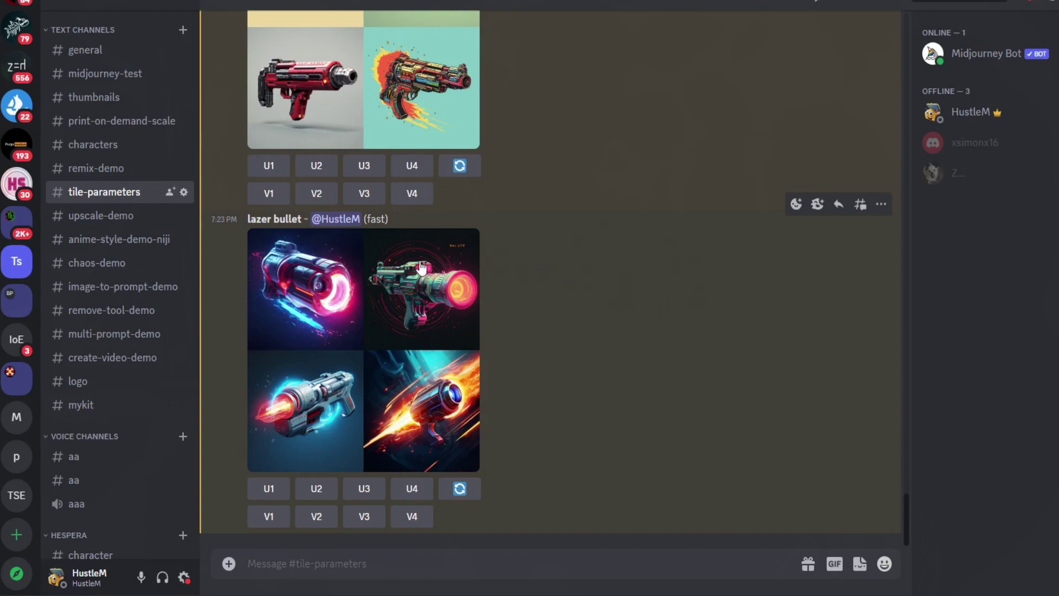
Step: Create a new server from scratch, for me and my friends, named 'IG Influencer'
{"action": "scroll", "coordinate": [38, 91], "scroll_direction": "up", "scroll_amount": 6}
{"action": "scroll", "coordinate": [38, 91], "scroll_direction": "up", "scroll_amount": 6}
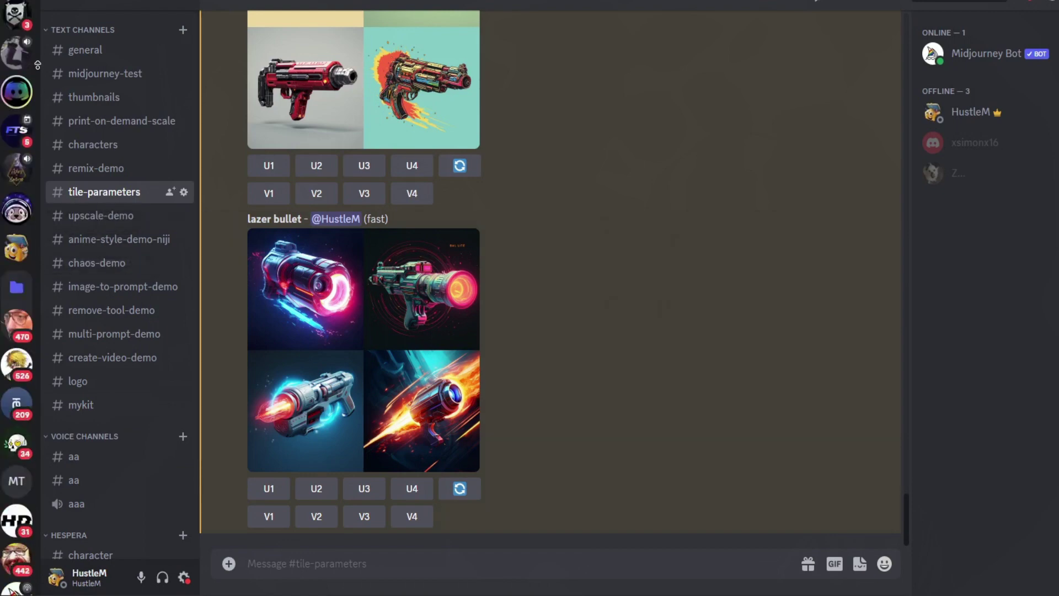
{"action": "scroll", "coordinate": [16, 381], "scroll_direction": "down", "scroll_amount": 10}
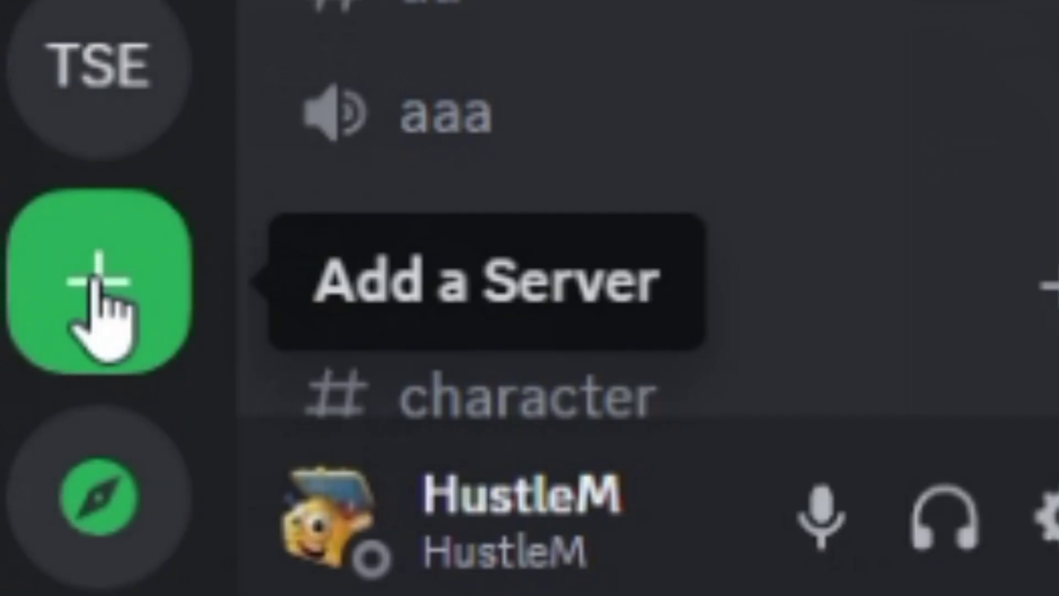
{"action": "left_click", "coordinate": [102, 287]}
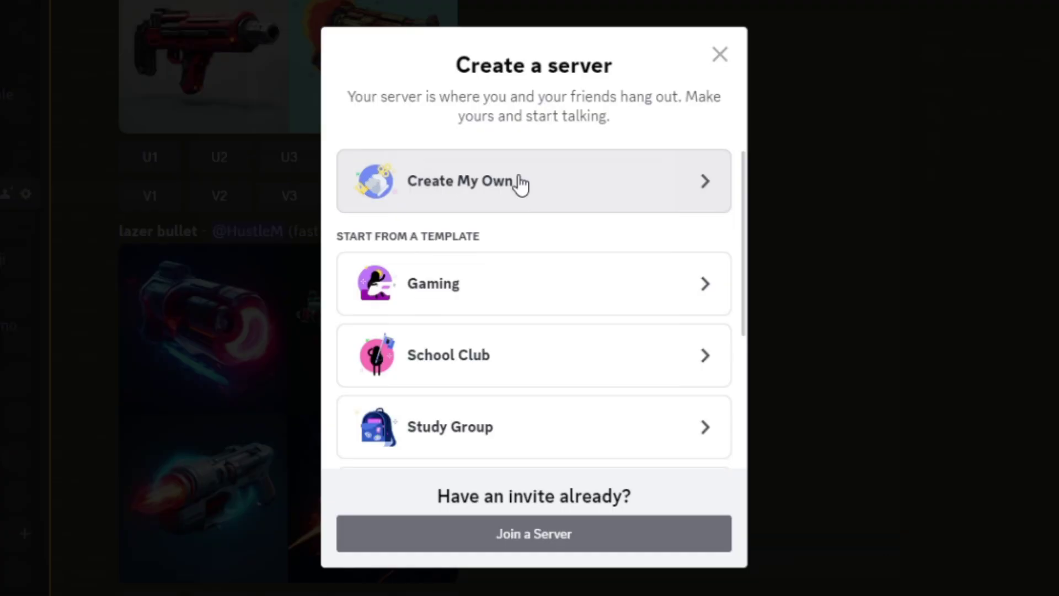
{"action": "left_click", "coordinate": [521, 183]}
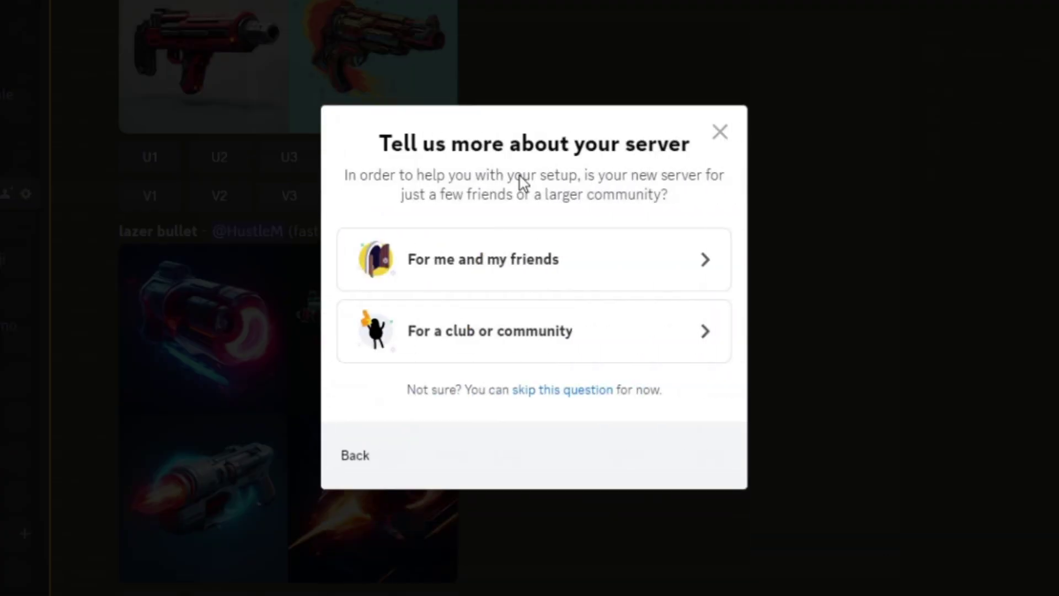
{"action": "left_click", "coordinate": [520, 261]}
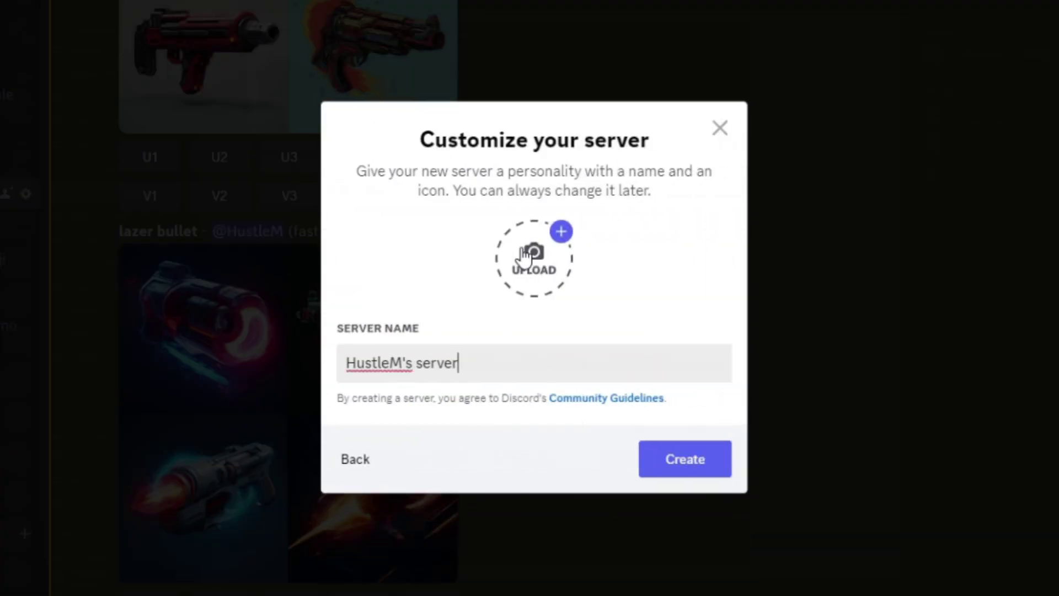
{"action": "left_click_drag", "start_coordinate": [461, 362], "coordinate": [330, 389]}
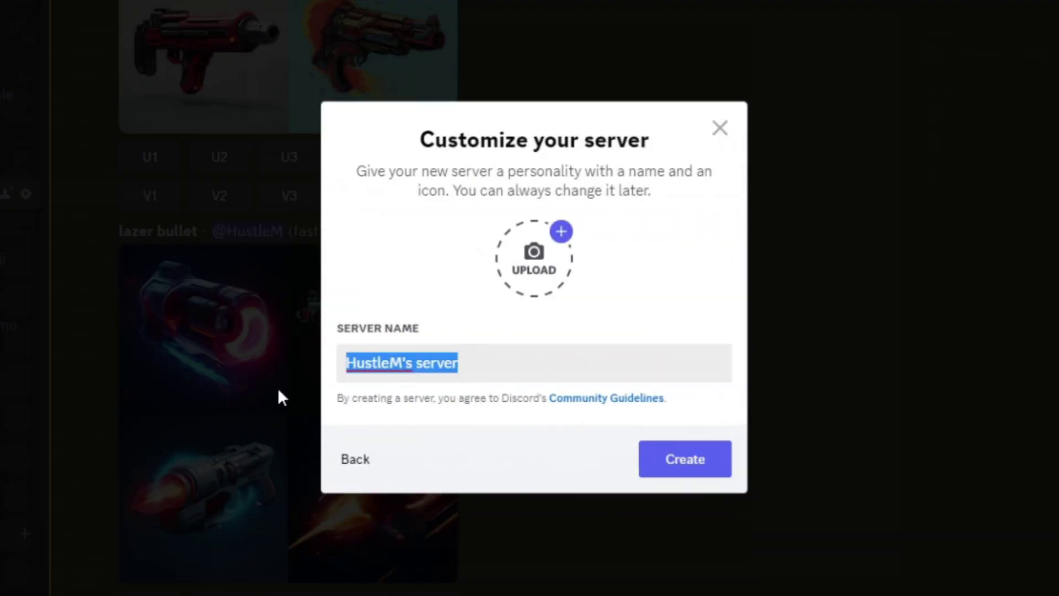
{"action": "type", "text": "IG"}
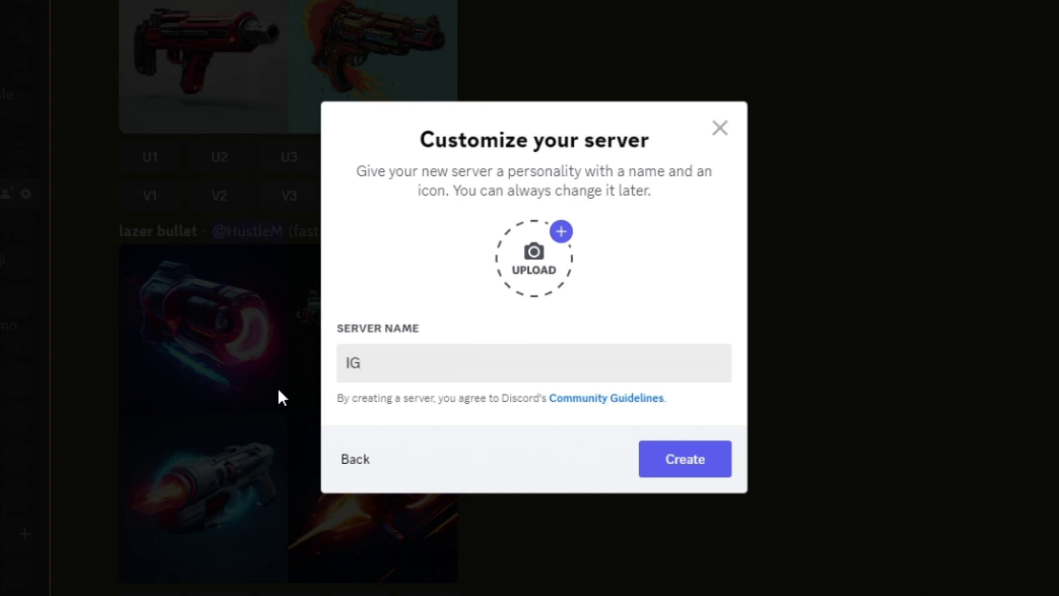
{"action": "type", "text": " Influencer"}
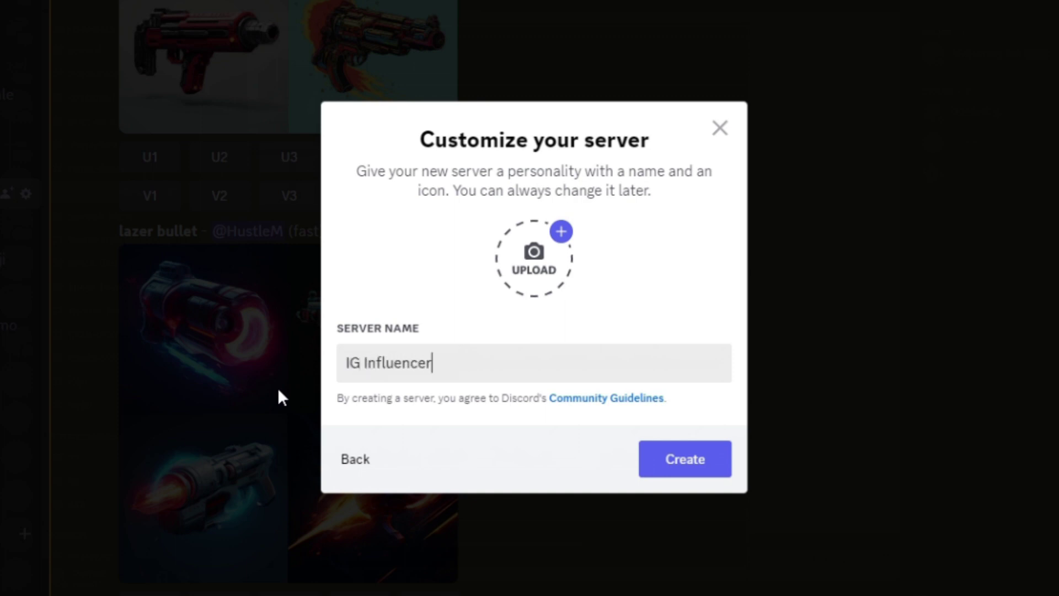
{"action": "left_click", "coordinate": [688, 456]}
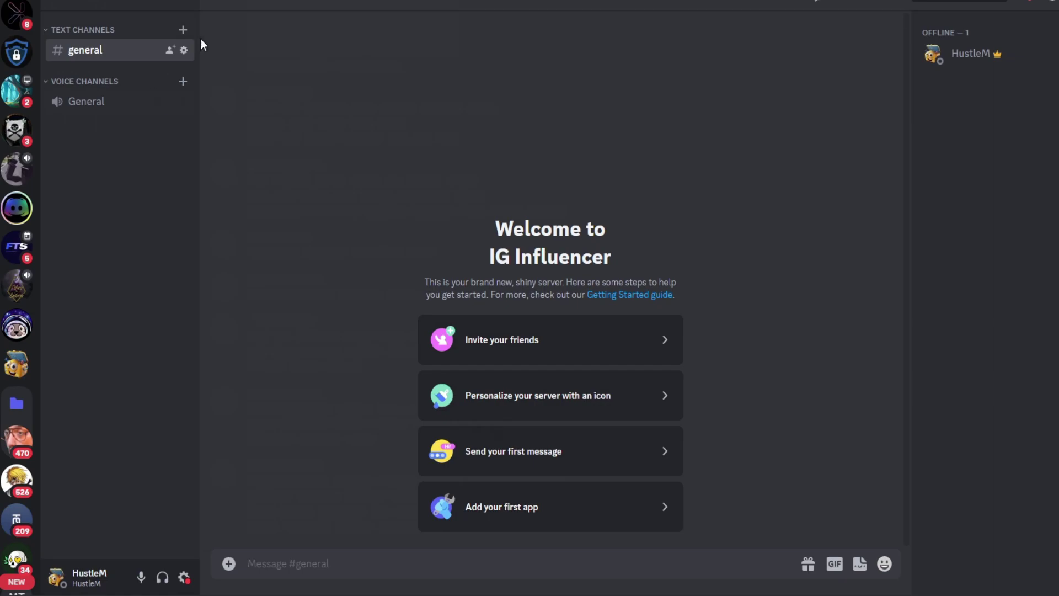
Step: Add a 'headshots' text channel to the new server, then go to the Midjourney server
{"action": "left_click", "coordinate": [183, 30]}
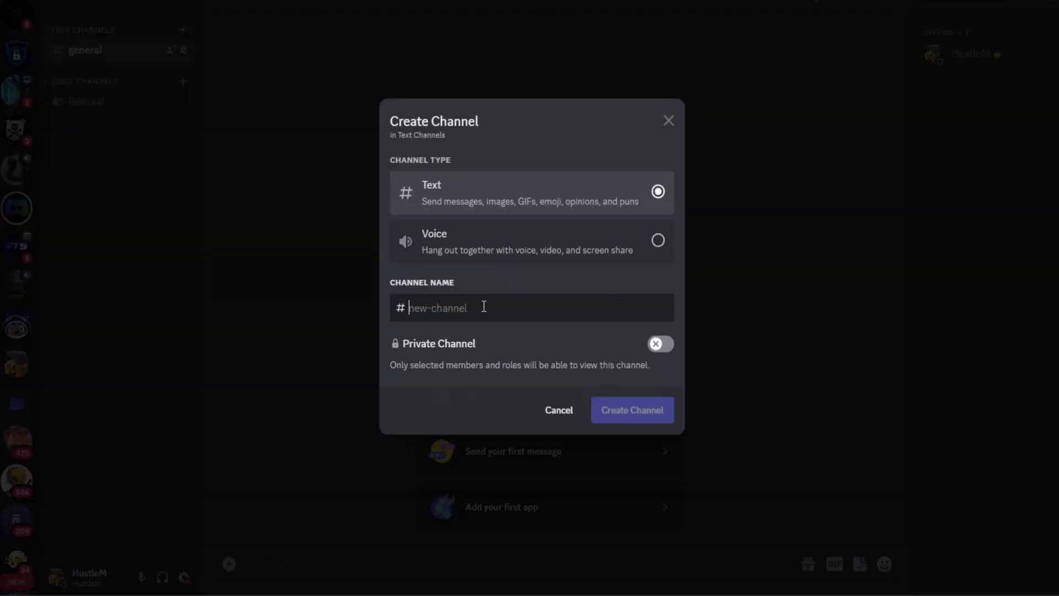
{"action": "type", "text": "headshots"}
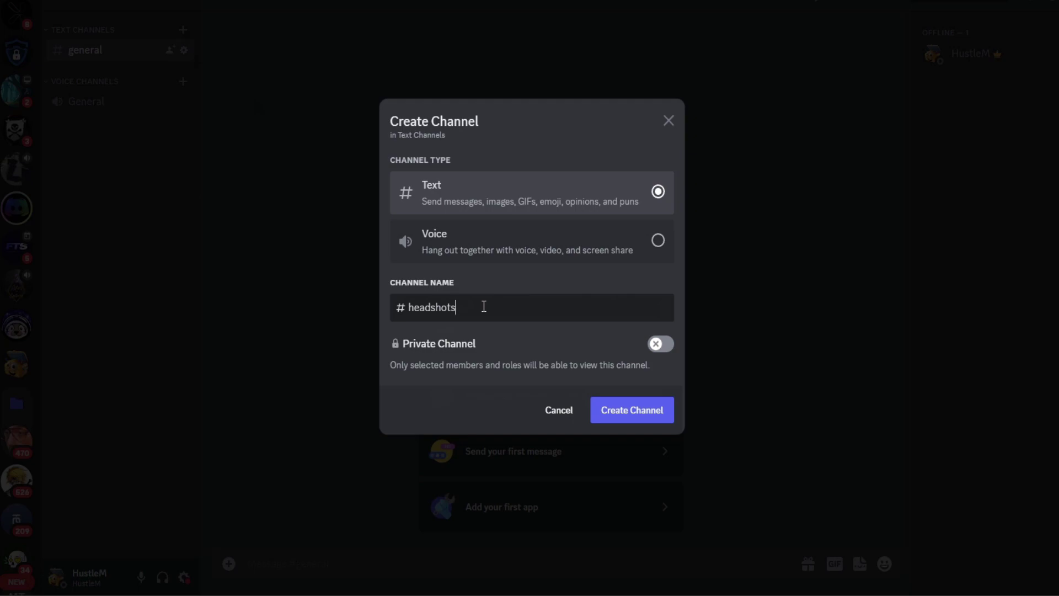
{"action": "key", "text": "Return"}
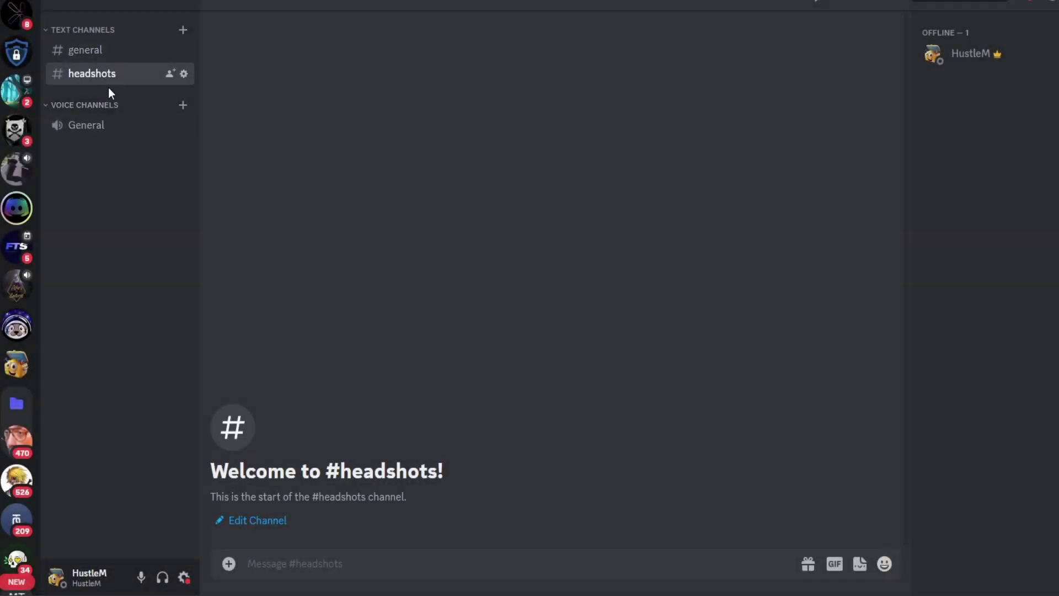
{"action": "scroll", "coordinate": [17, 276], "scroll_direction": "down", "scroll_amount": 8}
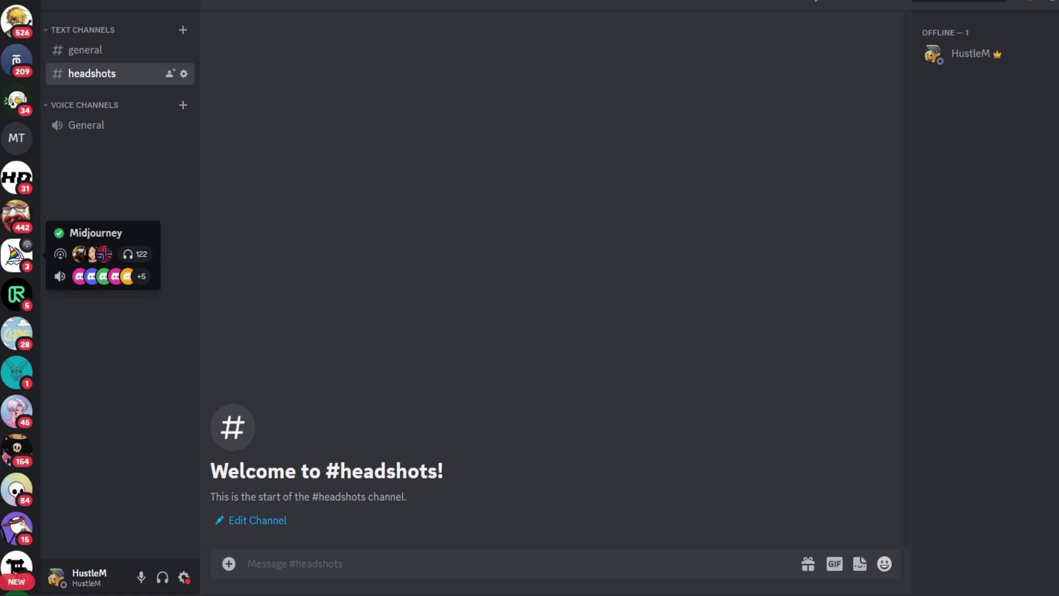
{"action": "left_click", "coordinate": [17, 255]}
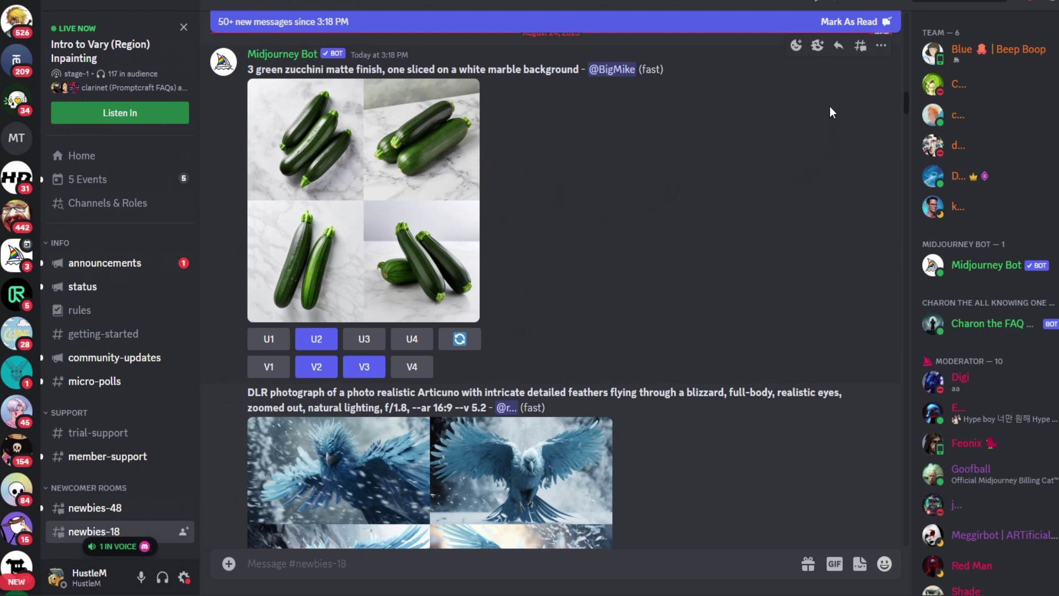
Step: Add Midjourney Bot to the IG Influencer server from the bot's profile, then go to that server
{"action": "left_click", "coordinate": [896, 5]}
{"action": "left_click", "coordinate": [896, 6]}
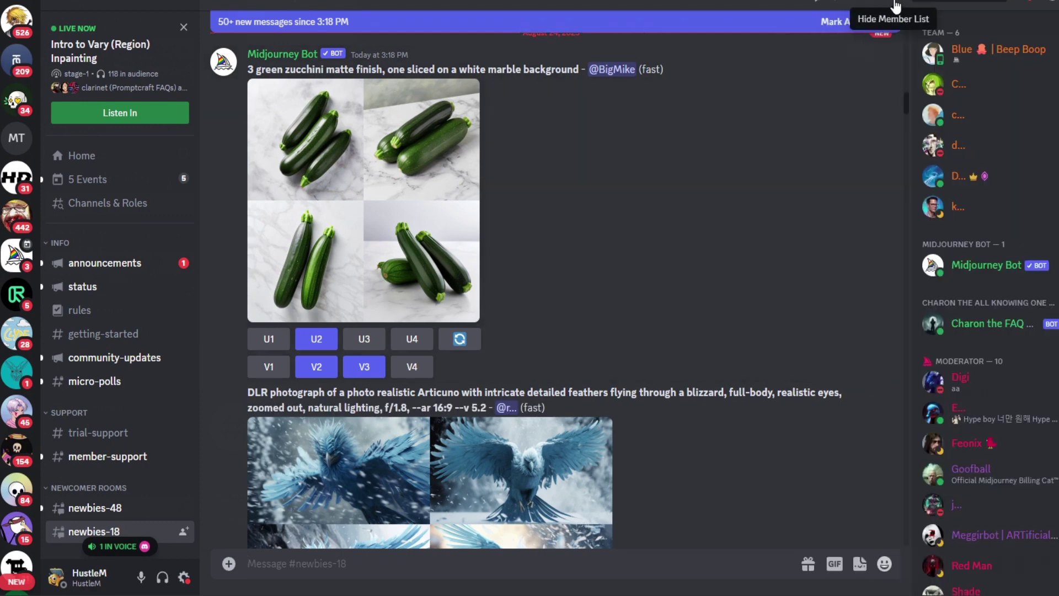
{"action": "left_click", "coordinate": [975, 270]}
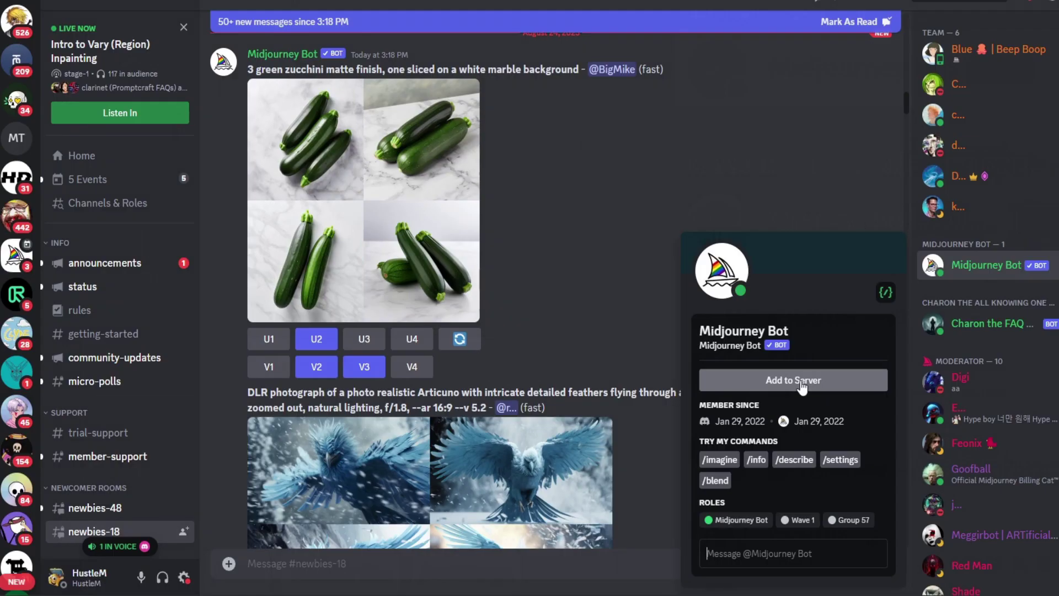
{"action": "left_click", "coordinate": [358, 371]}
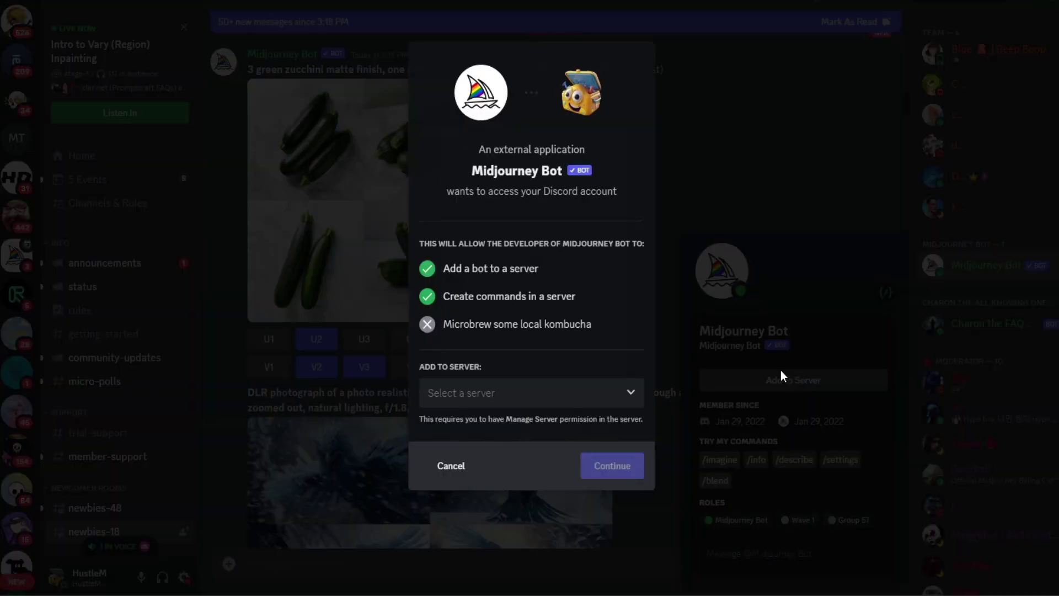
{"action": "left_click", "coordinate": [561, 386]}
{"action": "left_click", "coordinate": [581, 431]}
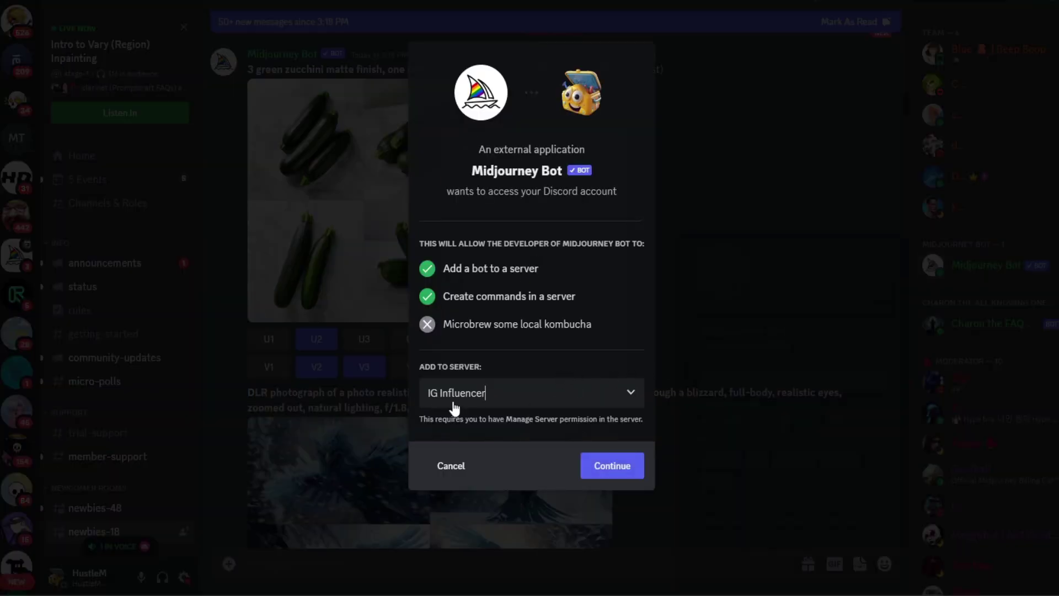
{"action": "left_click", "coordinate": [628, 467]}
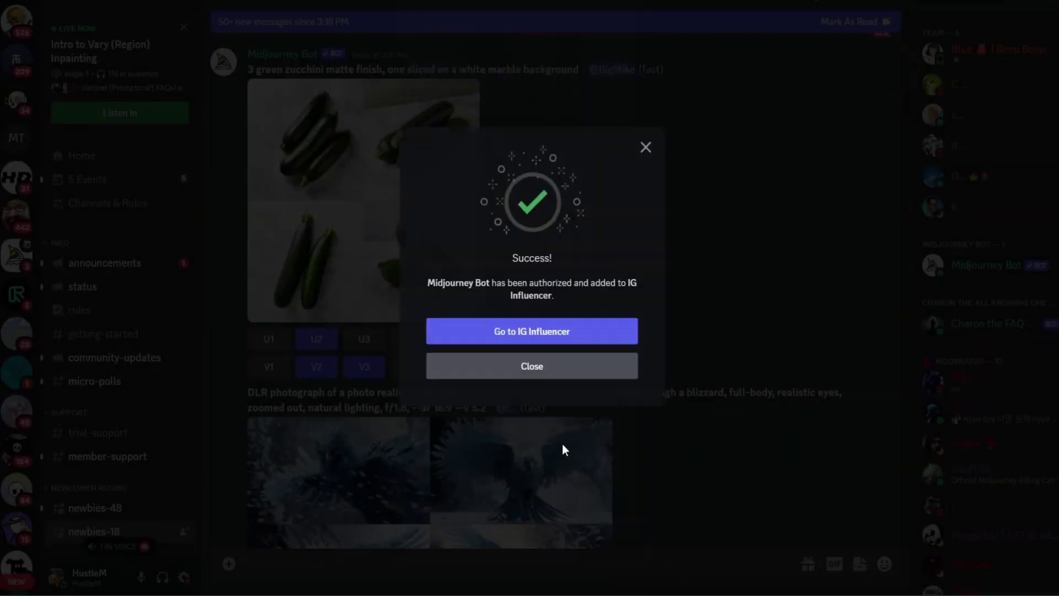
{"action": "left_click", "coordinate": [541, 337]}
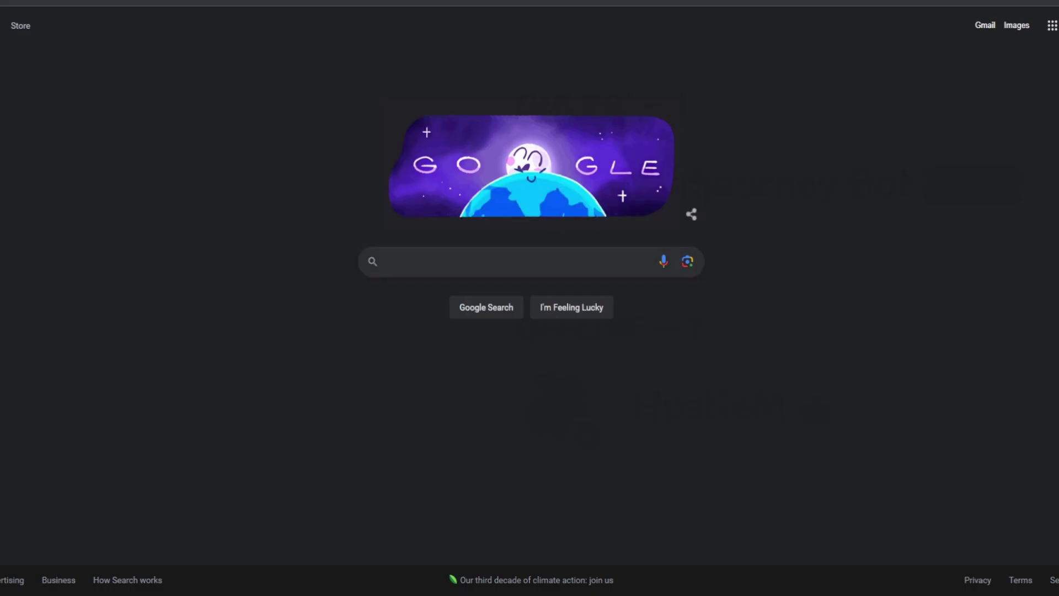
Step: Search Google Images for 'lila moss headshot' and preview a dark-background portrait
{"action": "left_click", "coordinate": [471, 259]}
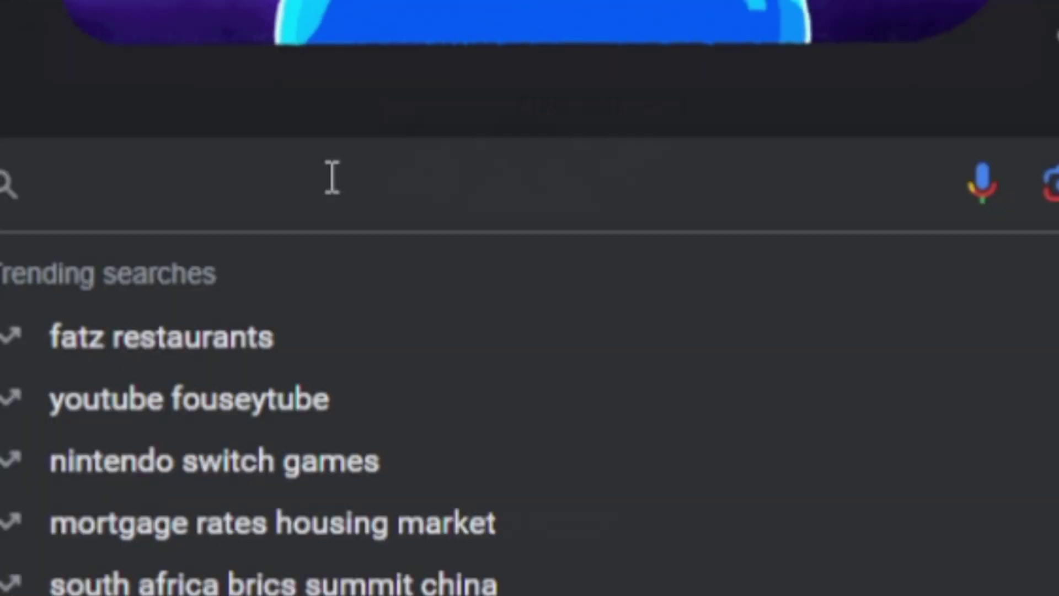
{"action": "type", "text": "lila moss hea"}
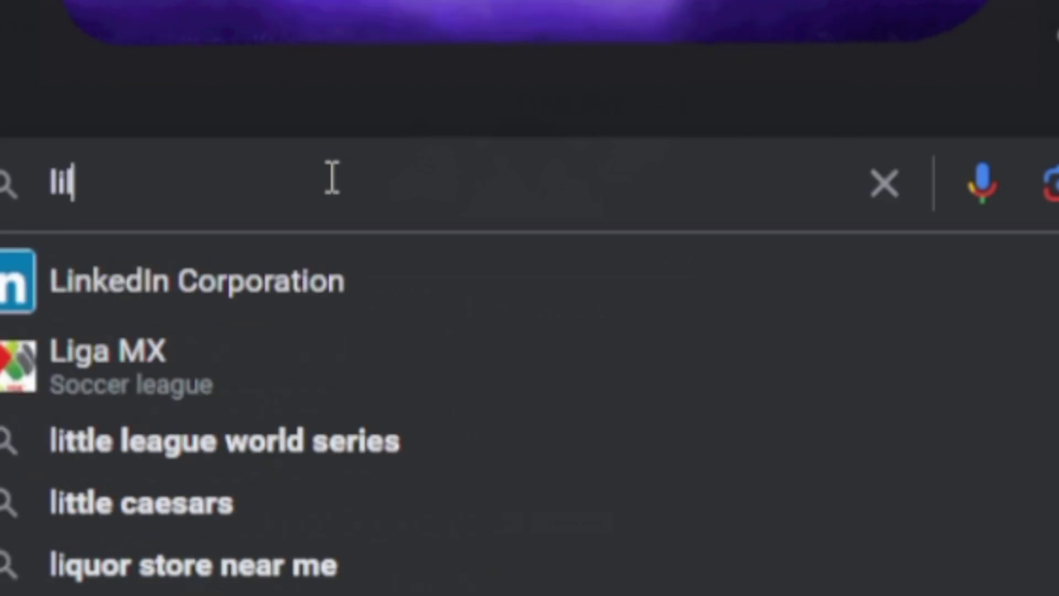
{"action": "type", "text": "dshot"}
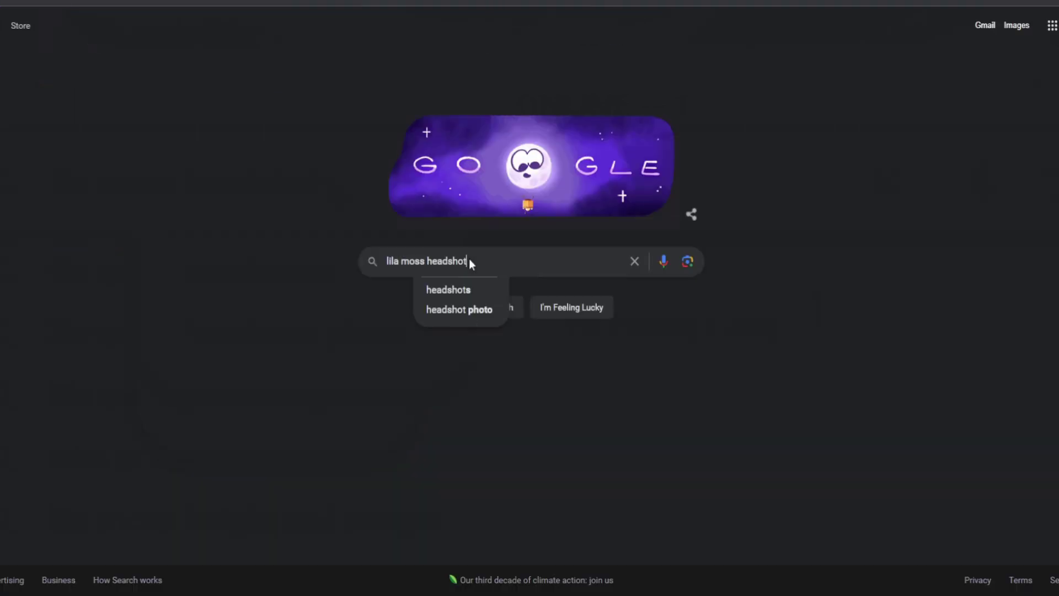
{"action": "key", "text": "Return"}
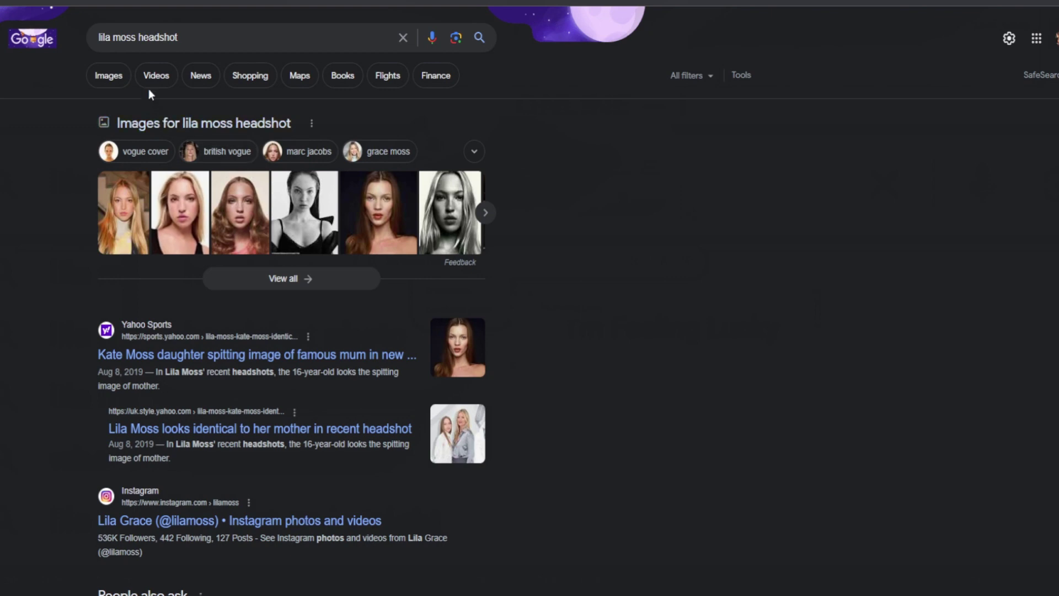
{"action": "left_click", "coordinate": [122, 79]}
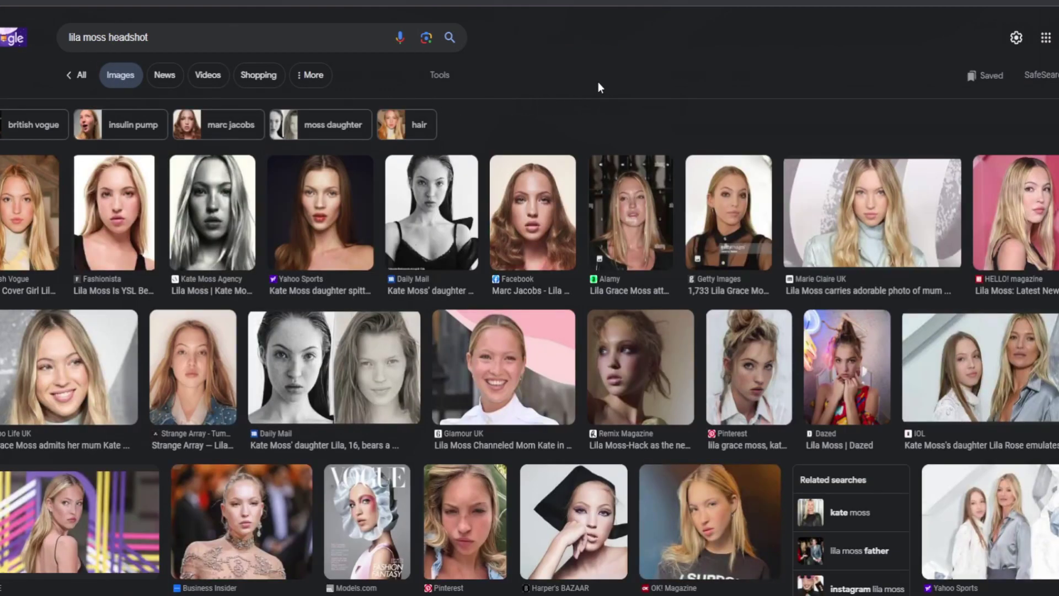
{"action": "scroll", "coordinate": [600, 88], "scroll_direction": "down", "scroll_amount": 4}
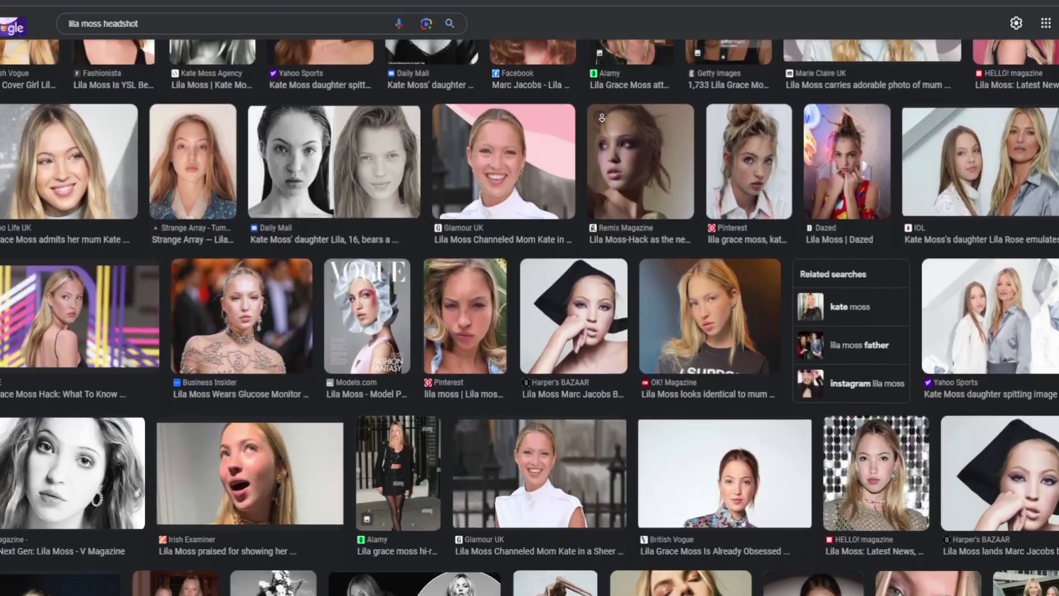
{"action": "scroll", "coordinate": [601, 117], "scroll_direction": "down", "scroll_amount": 6}
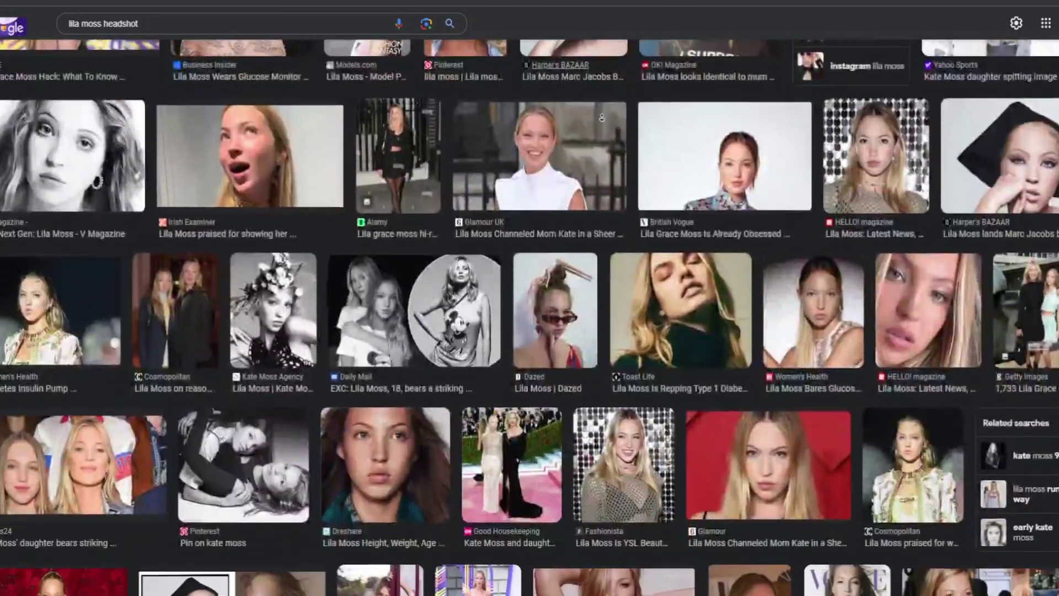
{"action": "scroll", "coordinate": [602, 117], "scroll_direction": "down", "scroll_amount": 3}
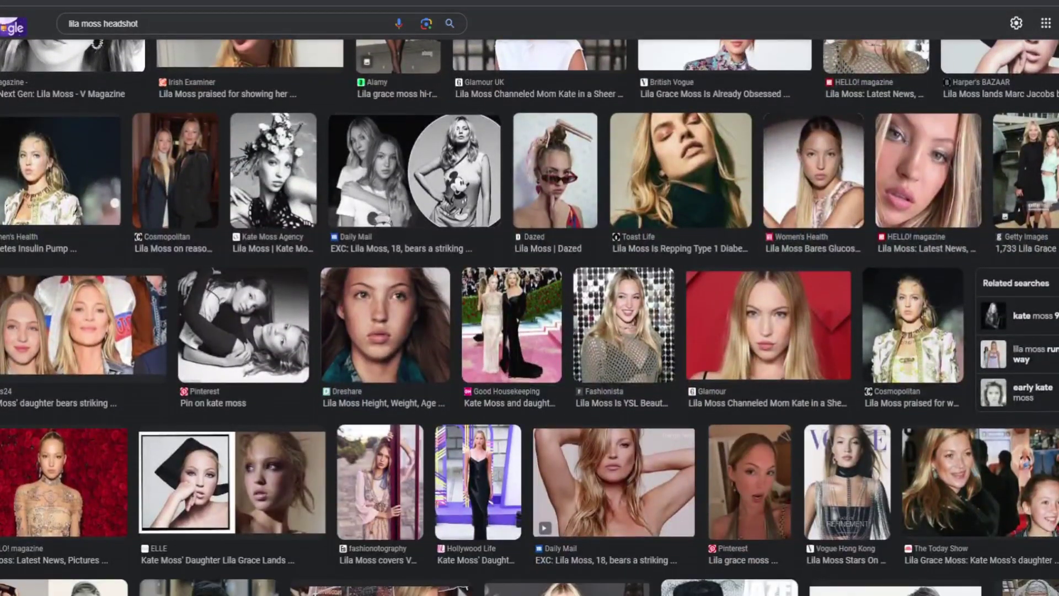
{"action": "scroll", "coordinate": [529, 317], "scroll_direction": "up", "scroll_amount": 9}
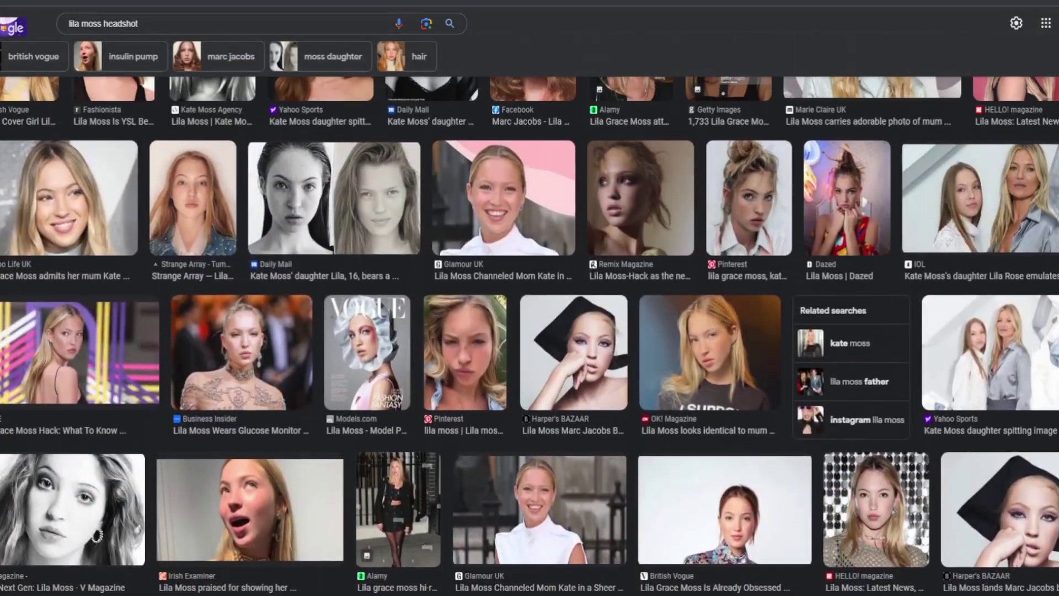
{"action": "scroll", "coordinate": [529, 335], "scroll_direction": "up", "scroll_amount": 2}
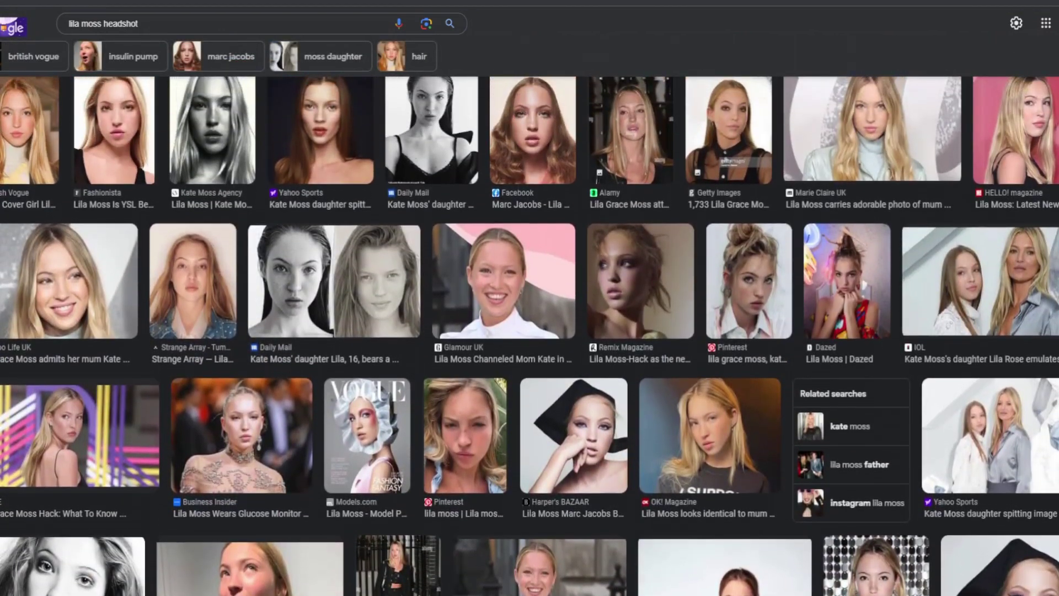
{"action": "scroll", "coordinate": [529, 317], "scroll_direction": "up", "scroll_amount": 1}
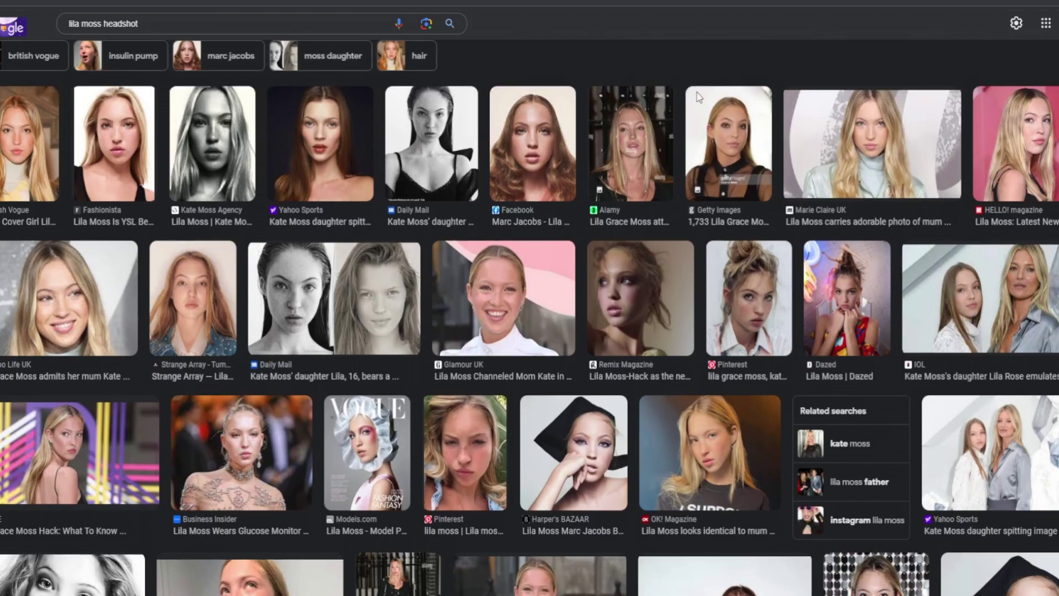
{"action": "left_click", "coordinate": [322, 164]}
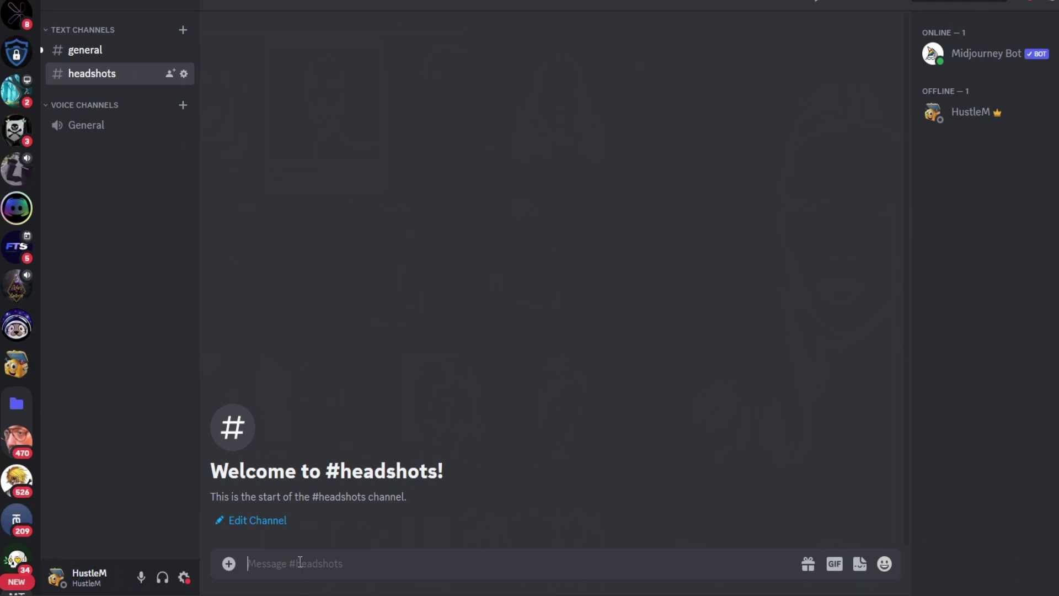
Step: Run Midjourney's /describe command with the downloaded headshot attached as the image
{"action": "type", "text": "/describe"}
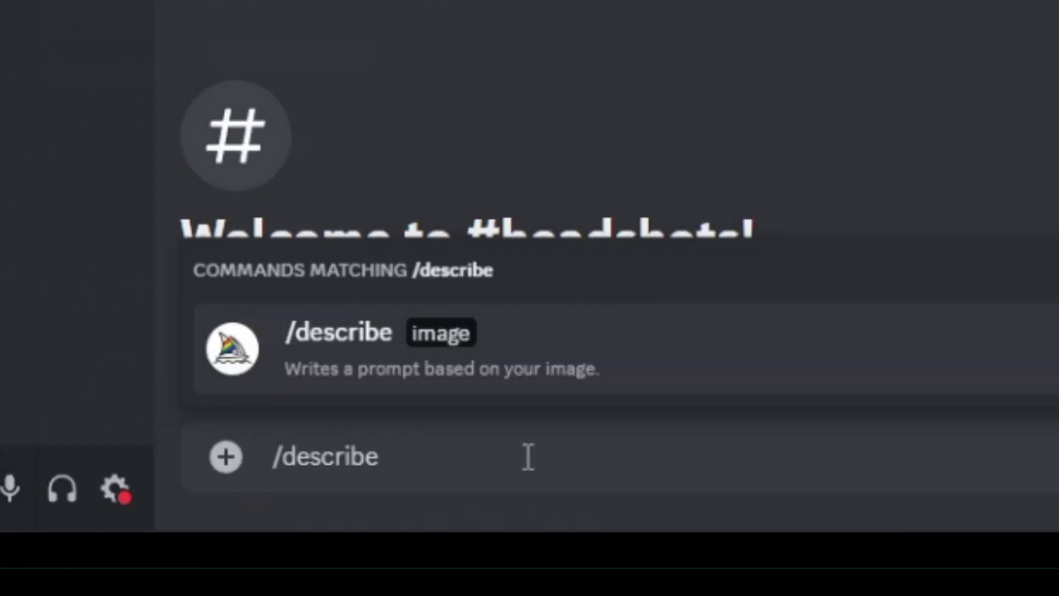
{"action": "left_click", "coordinate": [501, 339]}
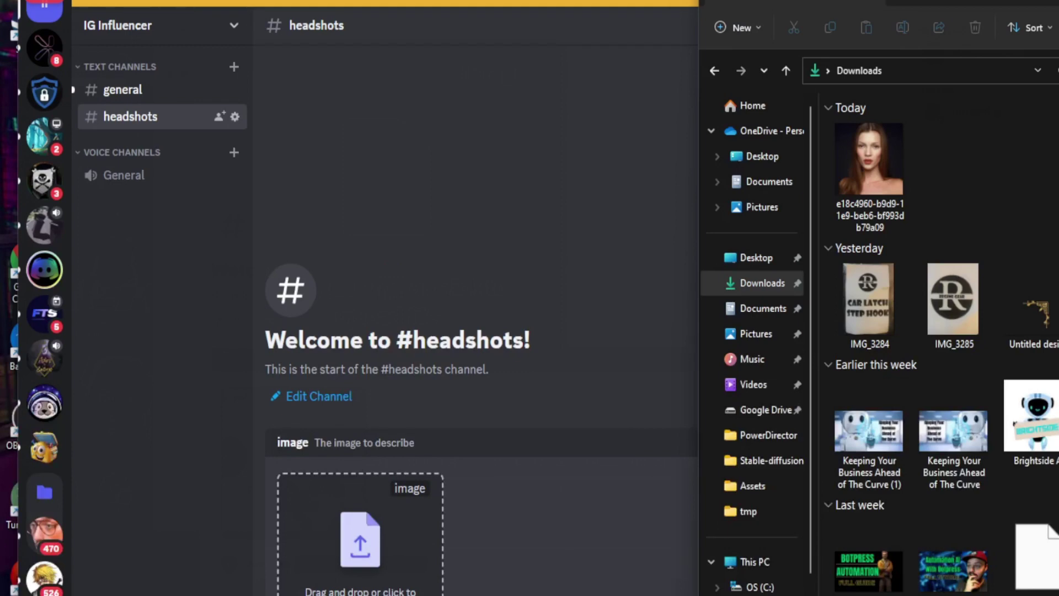
{"action": "left_click_drag", "start_coordinate": [869, 160], "coordinate": [353, 520]}
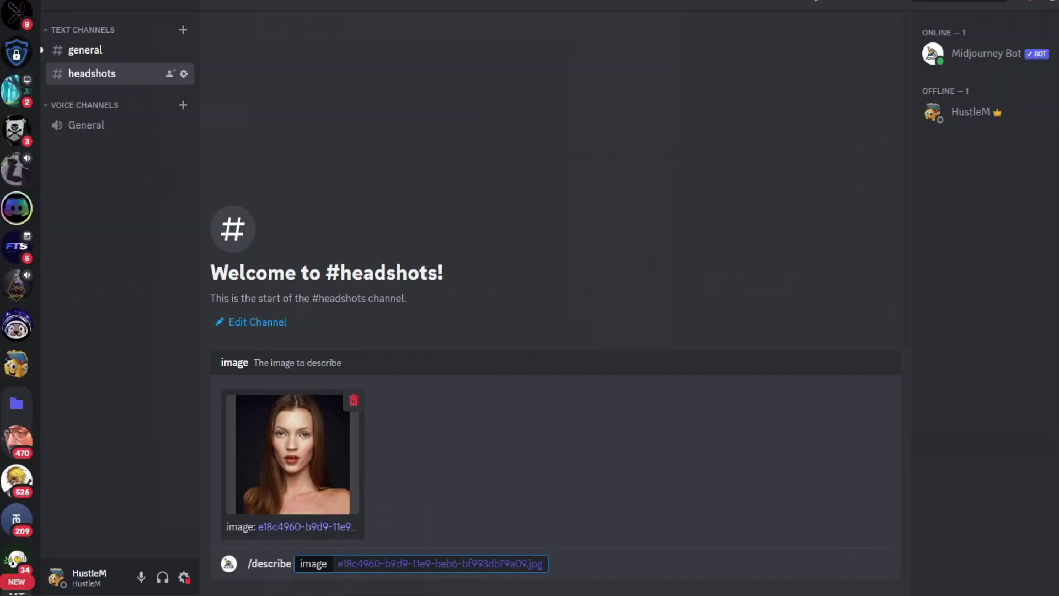
{"action": "left_click", "coordinate": [560, 563]}
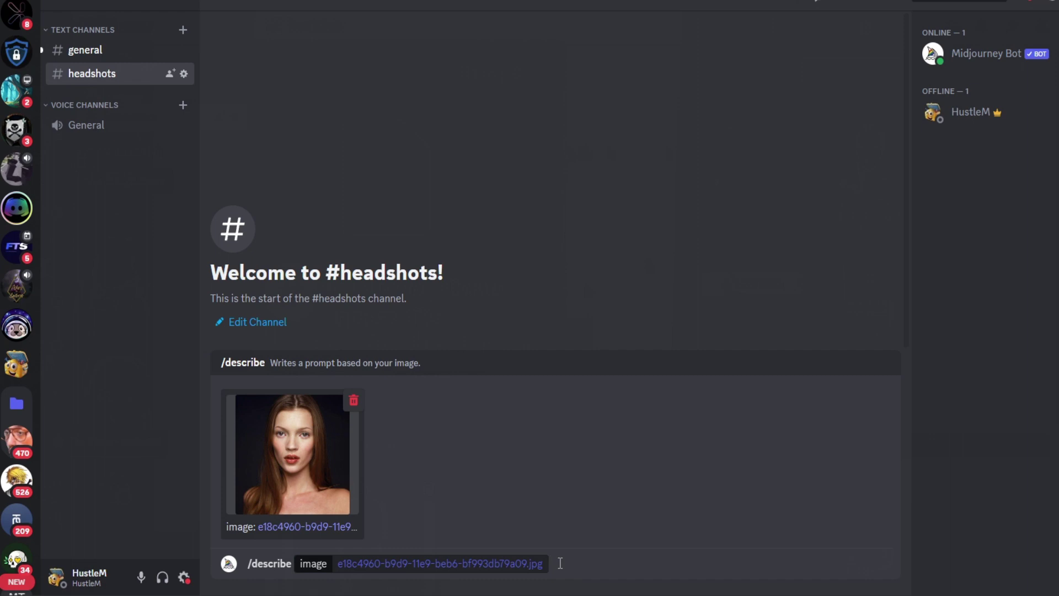
{"action": "key", "text": "Return"}
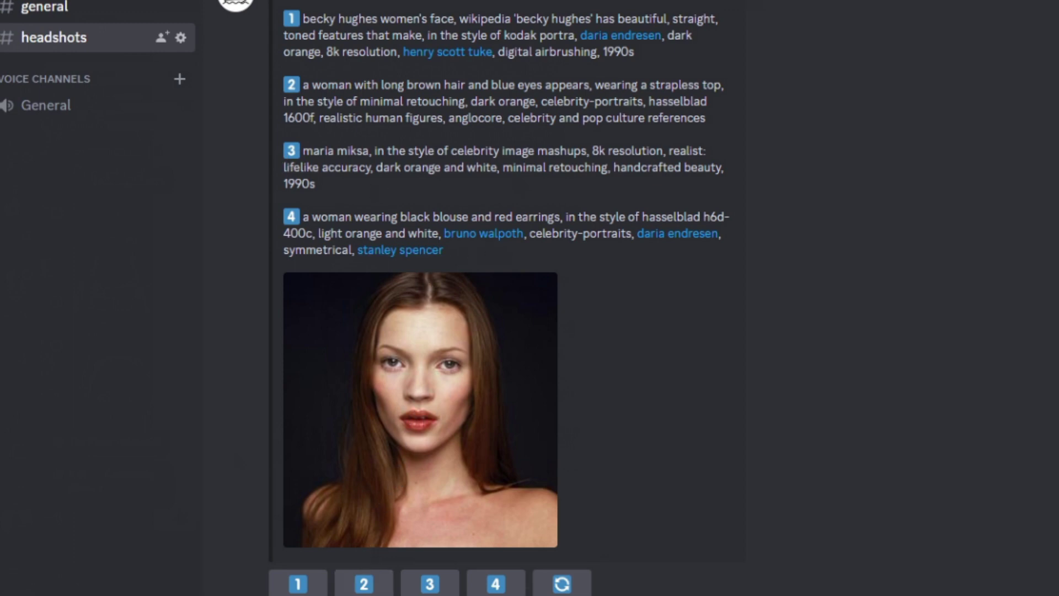
{"action": "left_click", "coordinate": [294, 516]}
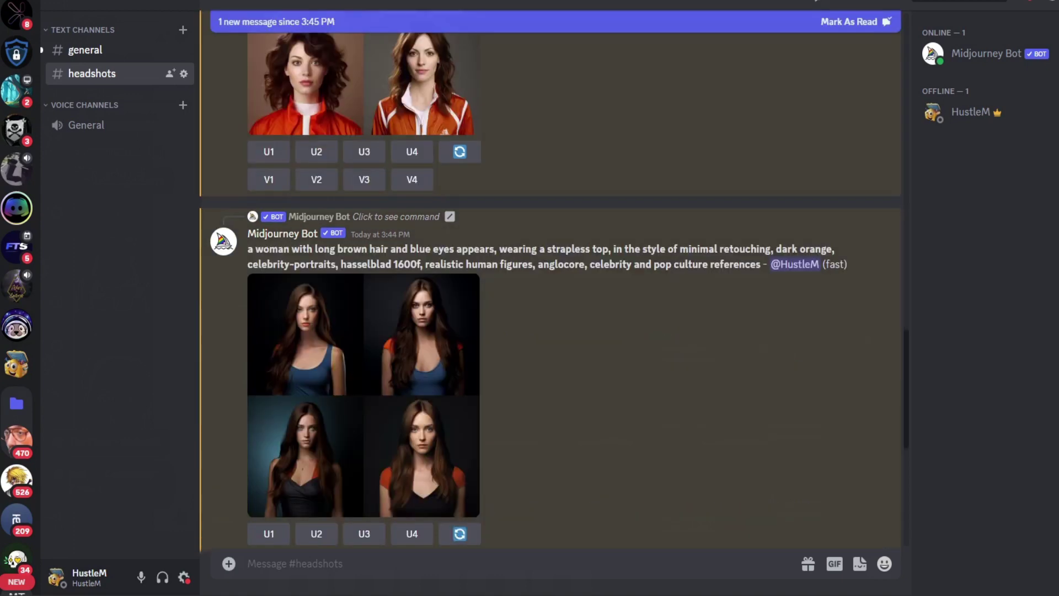
{"action": "left_click_drag", "start_coordinate": [905, 419], "coordinate": [889, 290]}
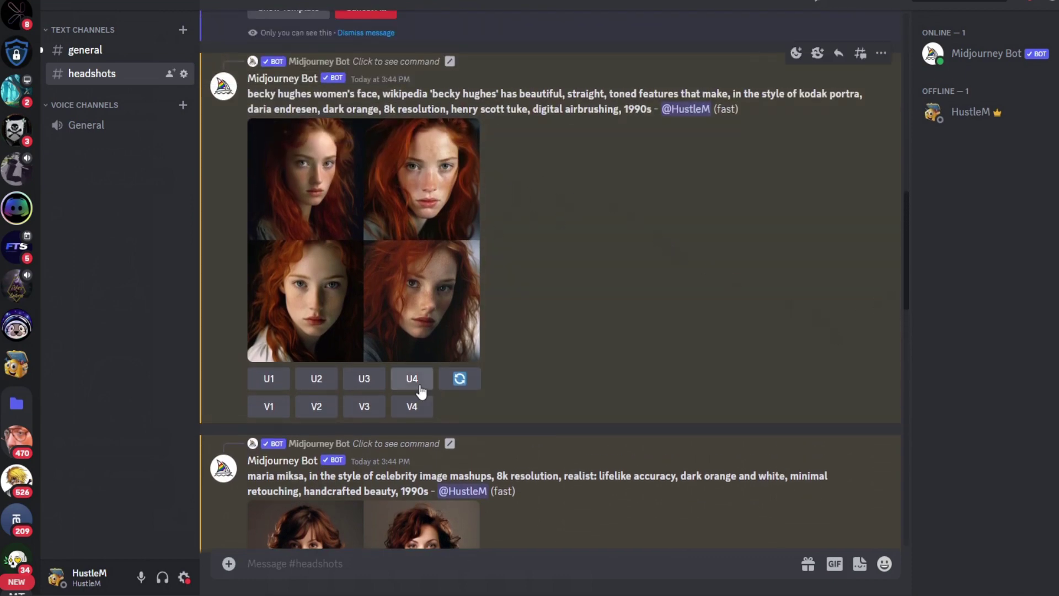
{"action": "left_click", "coordinate": [391, 189]}
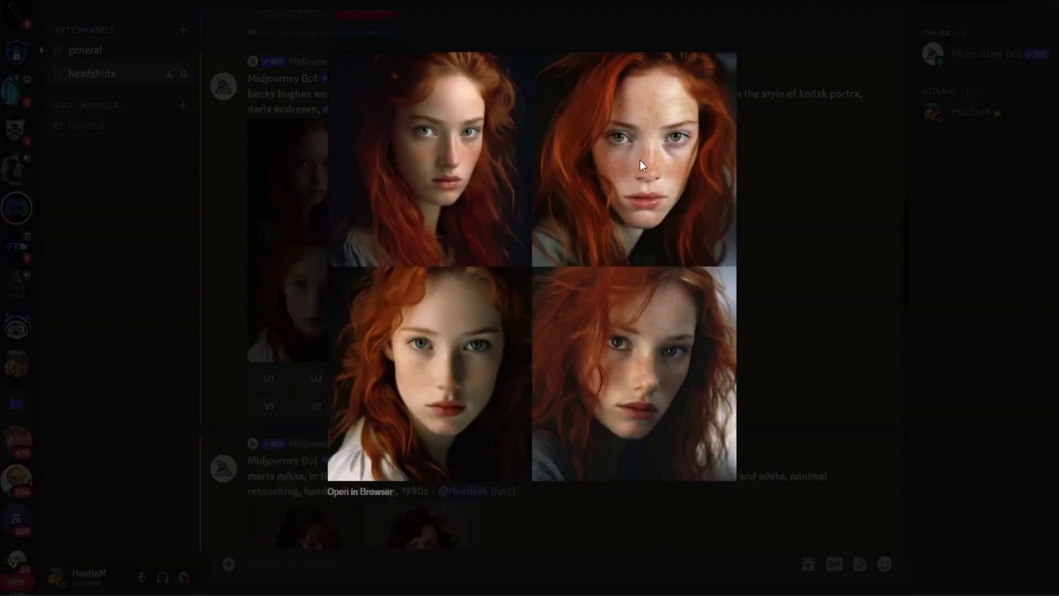
{"action": "left_click", "coordinate": [785, 200]}
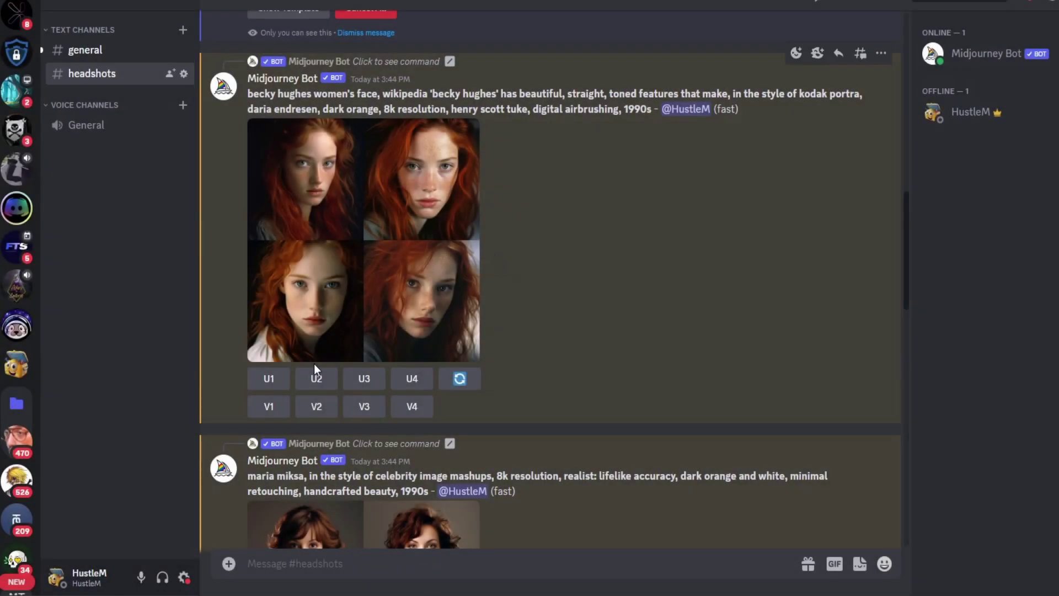
{"action": "left_click", "coordinate": [315, 378]}
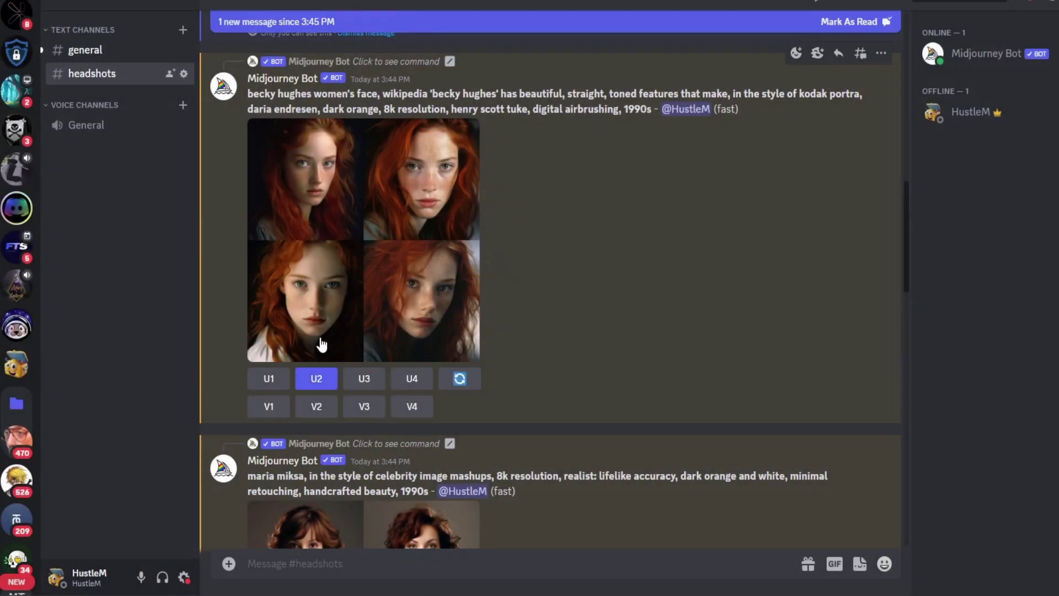
Step: Enlarge the upscaled red-haired portrait and copy the image
{"action": "left_click_drag", "start_coordinate": [905, 233], "coordinate": [893, 513]}
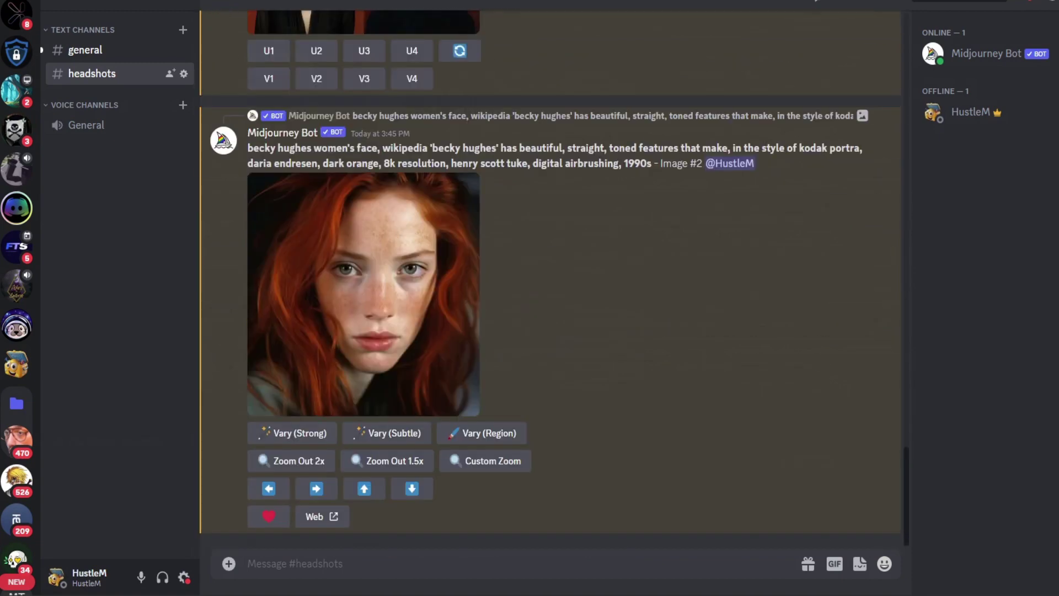
{"action": "left_click", "coordinate": [356, 302]}
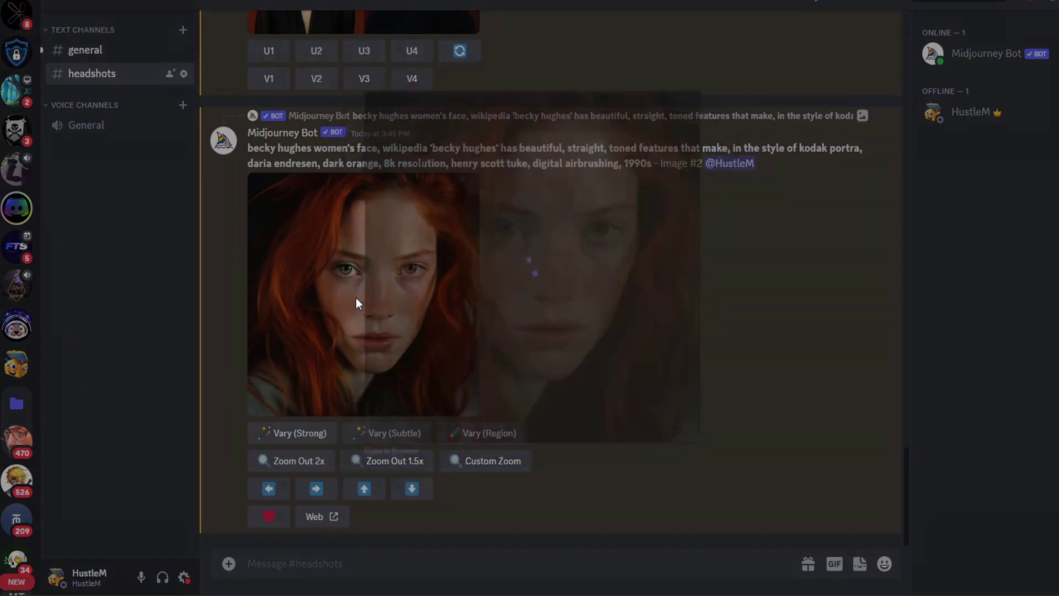
{"action": "right_click", "coordinate": [521, 240]}
{"action": "left_click", "coordinate": [538, 258]}
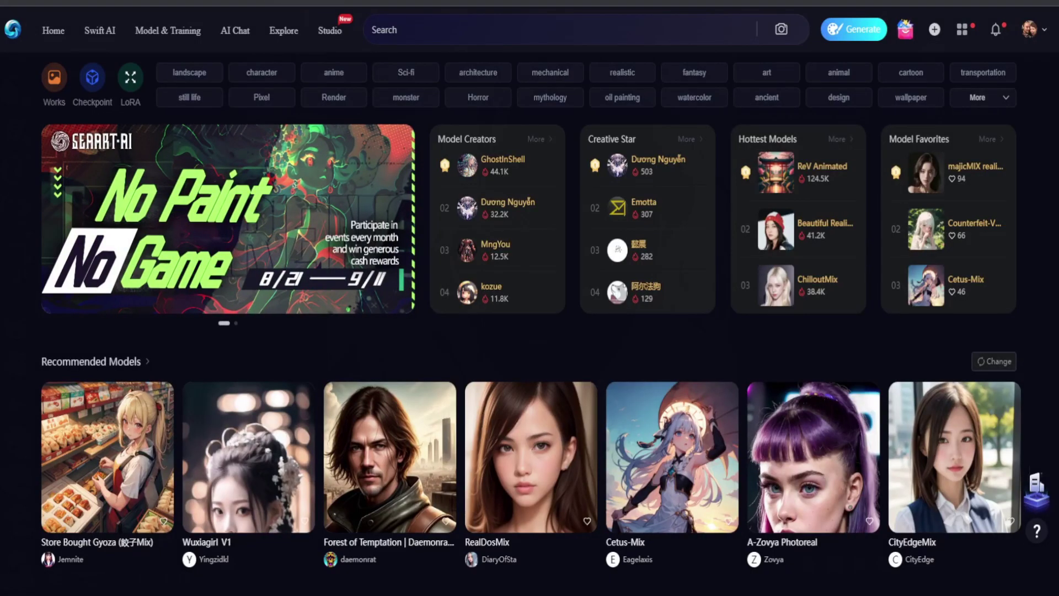
Step: Search SeaArt for 'redhead' and load the freckled teacher portrait's prompt into the generator
{"action": "left_click", "coordinate": [419, 33]}
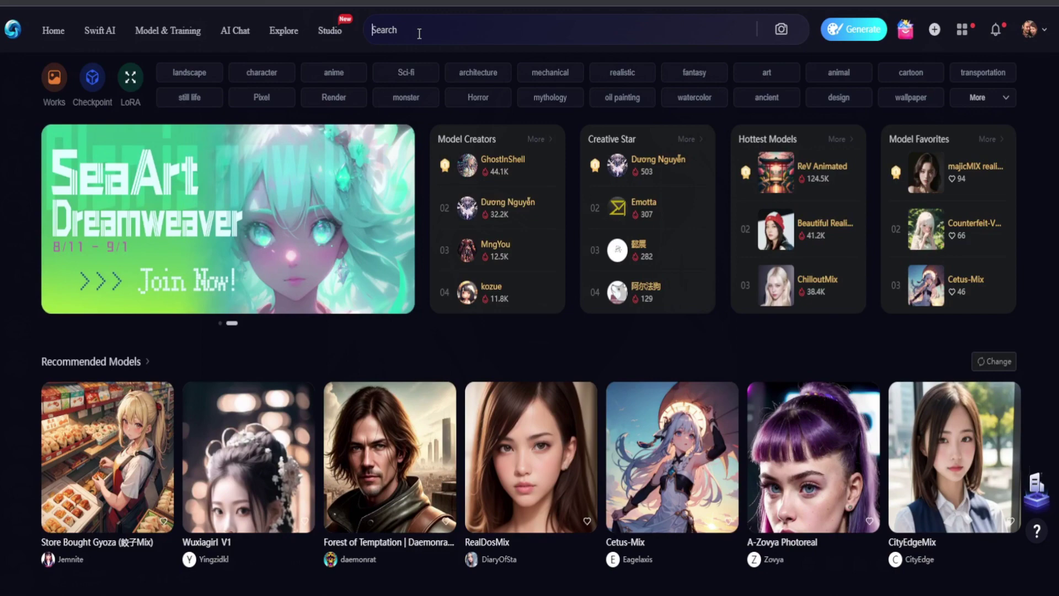
{"action": "type", "text": "redhead"}
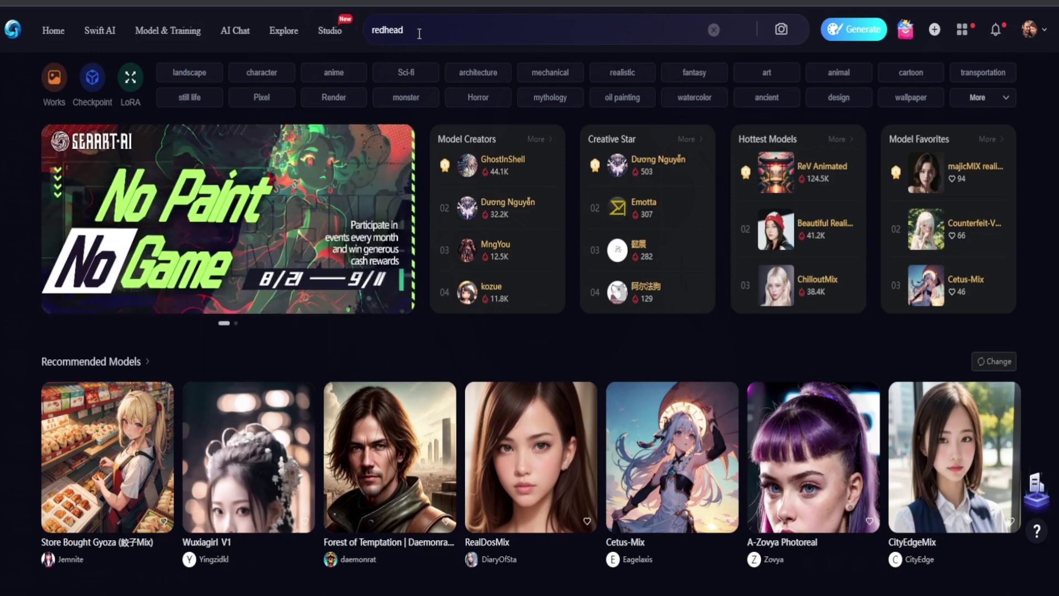
{"action": "key", "text": "Return"}
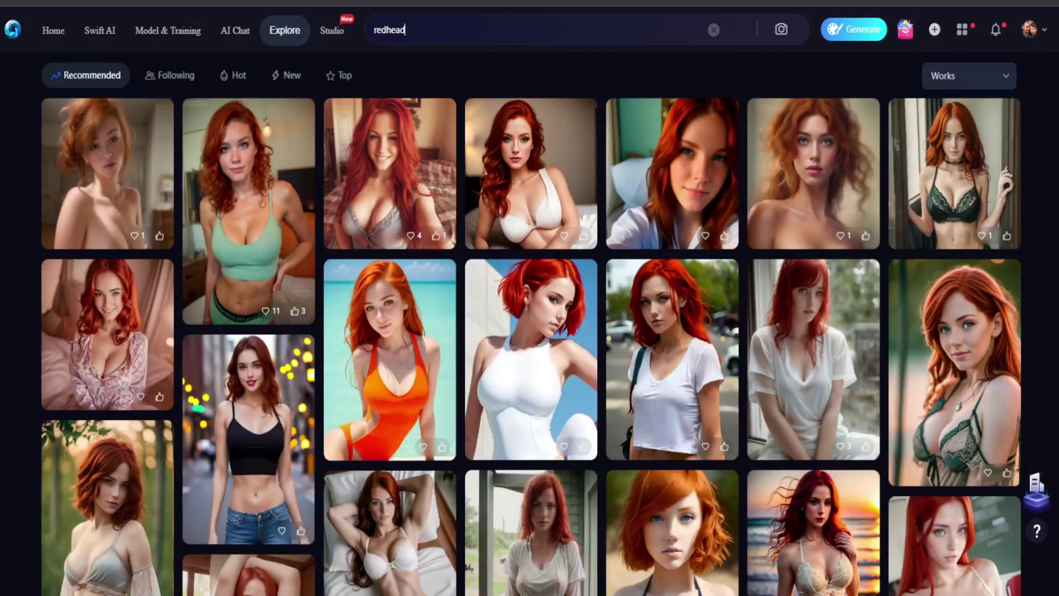
{"action": "scroll", "coordinate": [531, 323], "scroll_direction": "down", "scroll_amount": 3}
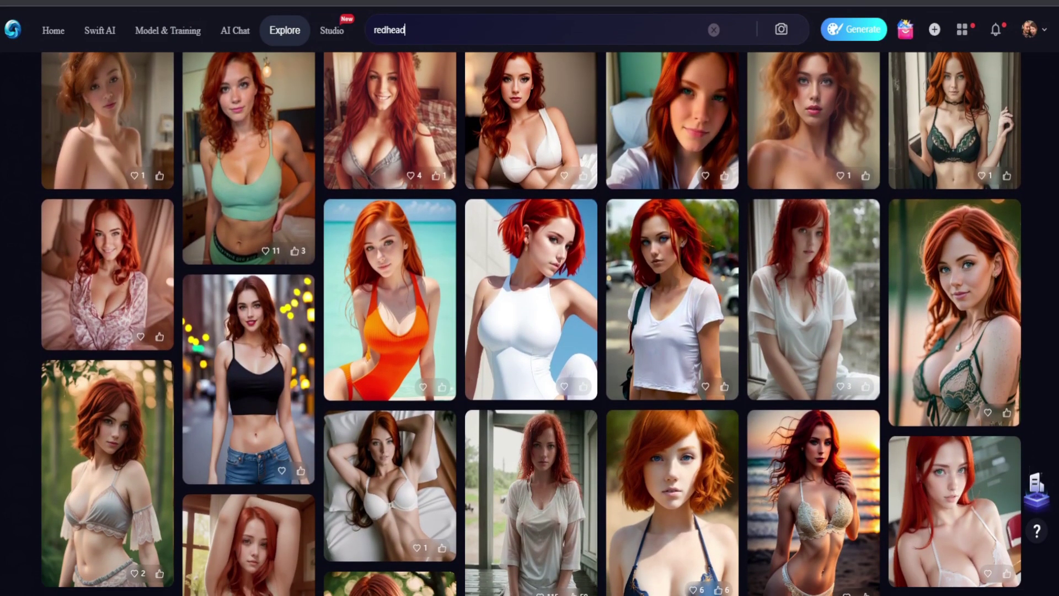
{"action": "scroll", "coordinate": [531, 323], "scroll_direction": "down", "scroll_amount": 2}
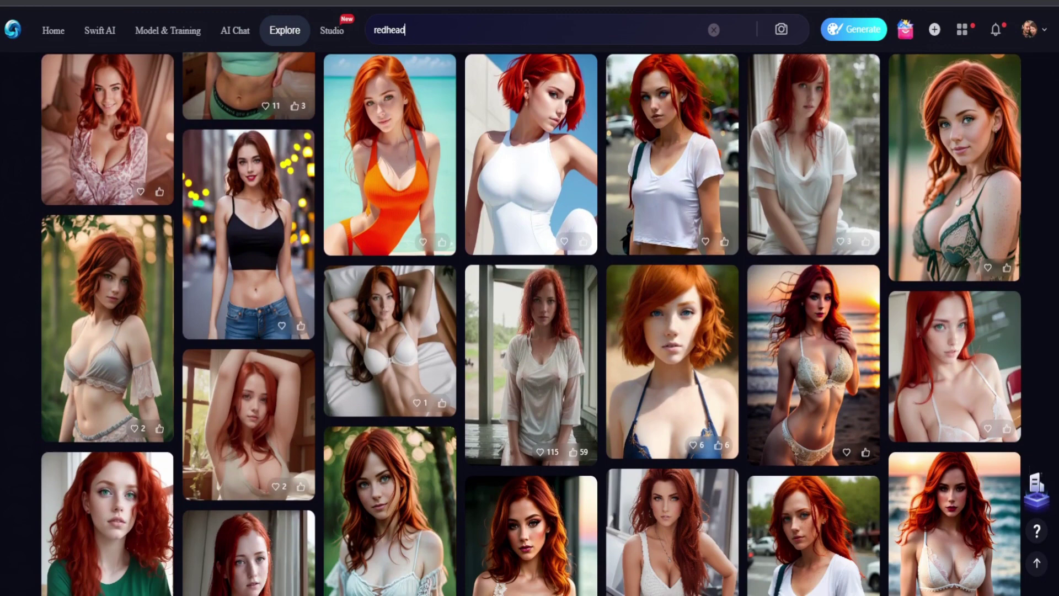
{"action": "scroll", "coordinate": [531, 324], "scroll_direction": "up", "scroll_amount": 2}
{"action": "mouse_move", "coordinate": [830, 258]}
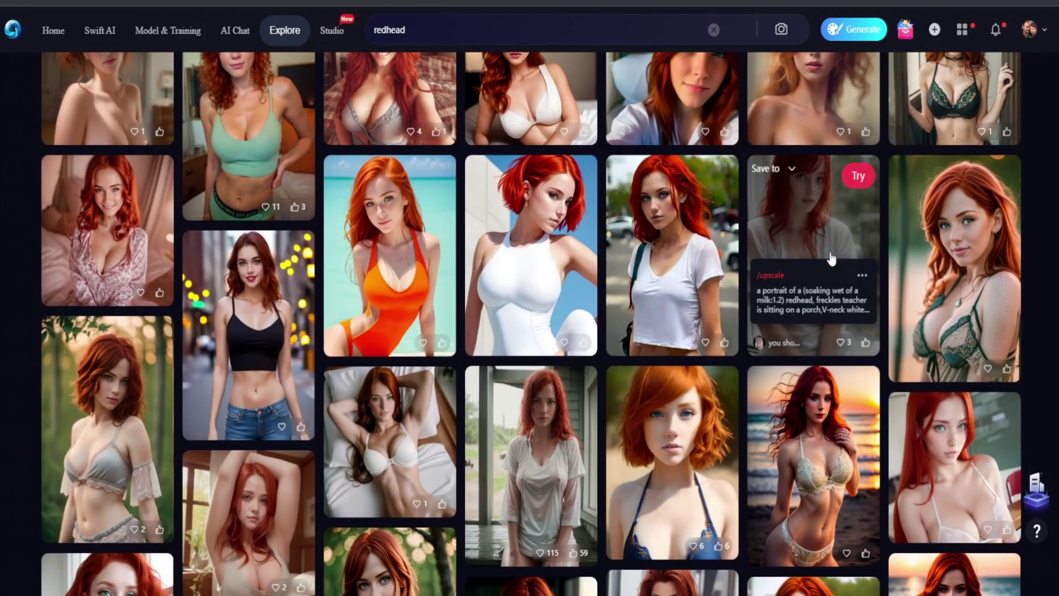
{"action": "left_click", "coordinate": [818, 236]}
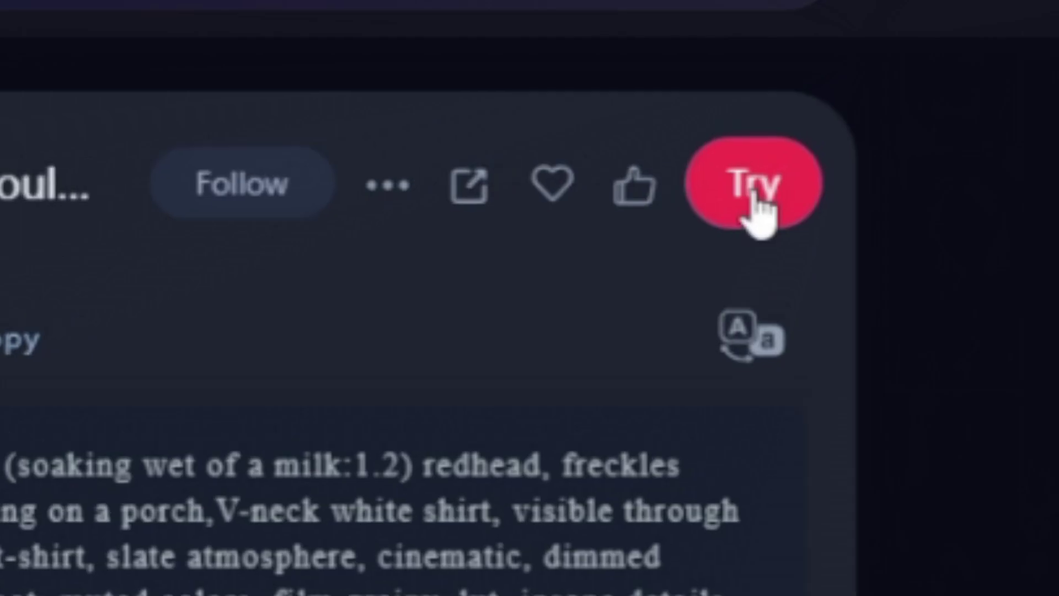
{"action": "left_click", "coordinate": [755, 190]}
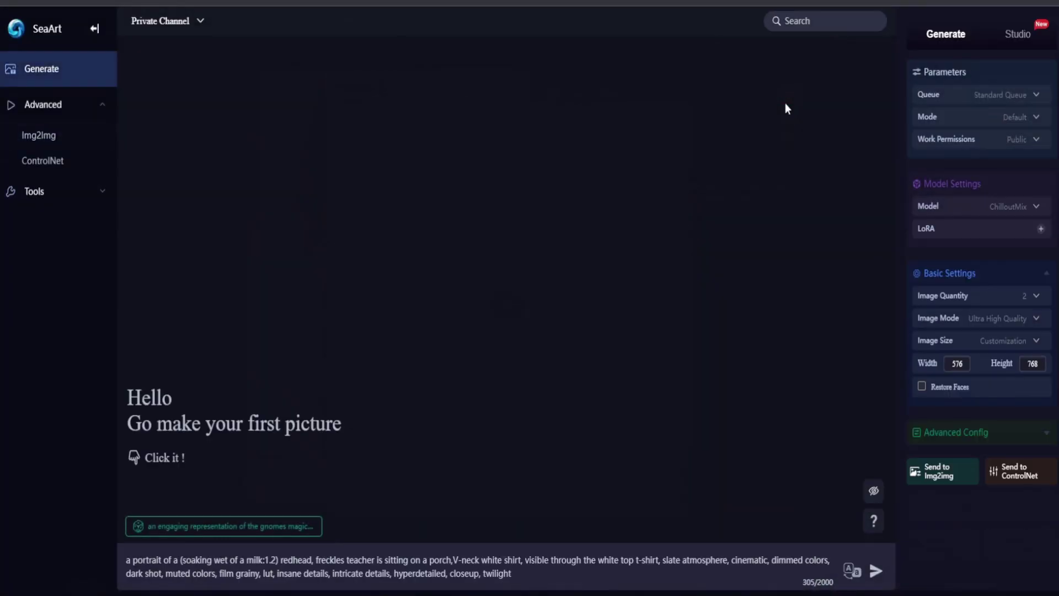
Step: Send the borrowed prompt (ChilloutMix, 576×768) to generate two portraits
{"action": "left_click", "coordinate": [876, 570]}
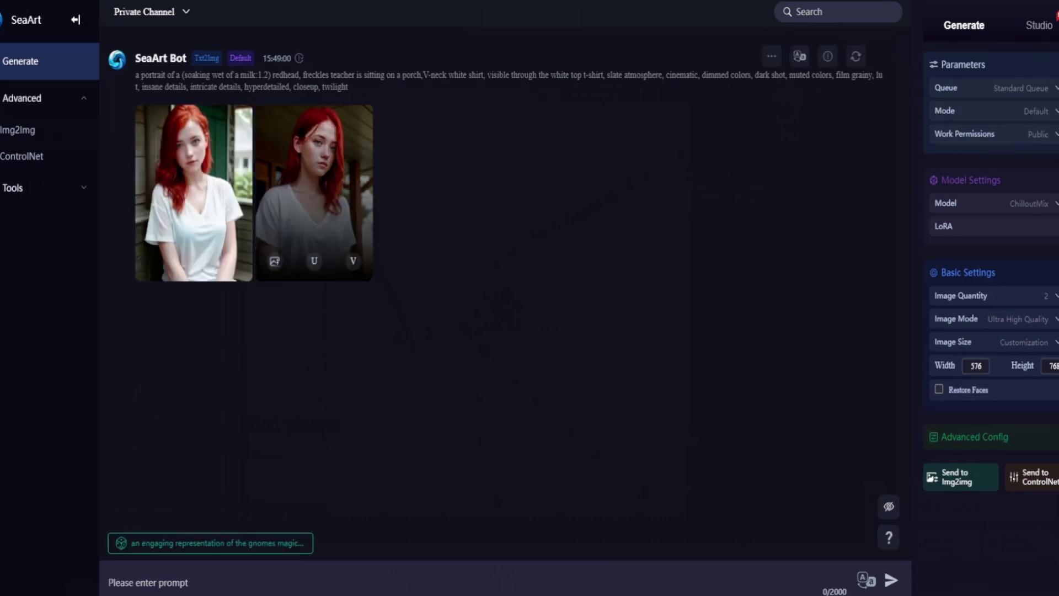
Step: Copy the previous task's prompt into the prompt box
{"action": "left_click_drag", "start_coordinate": [350, 86], "coordinate": [134, 82]}
{"action": "key", "text": "ctrl+c"}
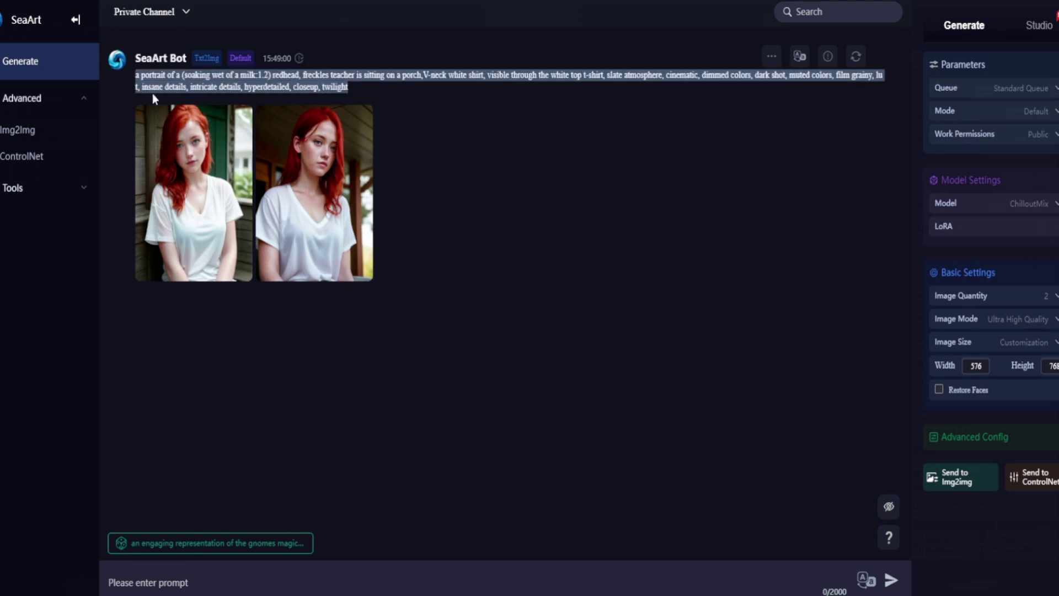
{"action": "left_click", "coordinate": [284, 581]}
{"action": "key", "text": "ctrl+v"}
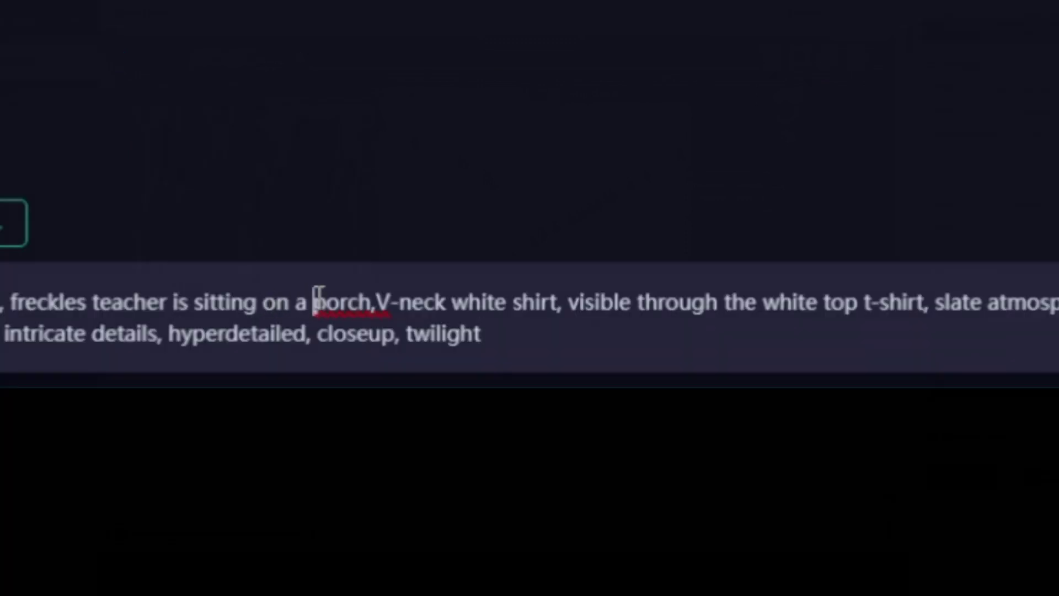
Step: Change 'porch' to 'swing' and 'V-neck white shirt' to 'black dress', delete the see-through phrase, and generate
{"action": "double_click", "coordinate": [314, 302]}
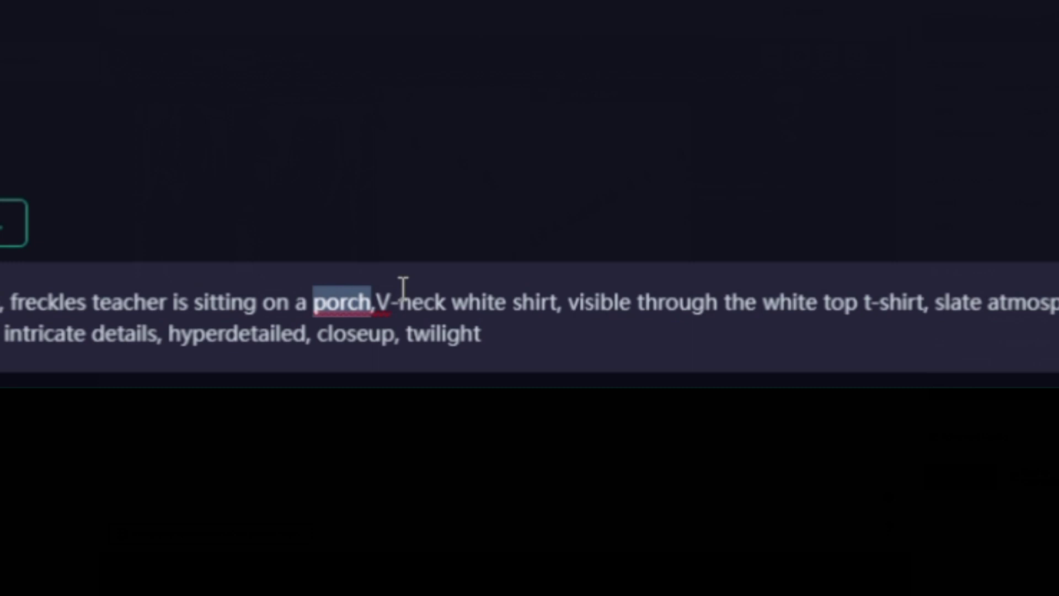
{"action": "type", "text": "swing"}
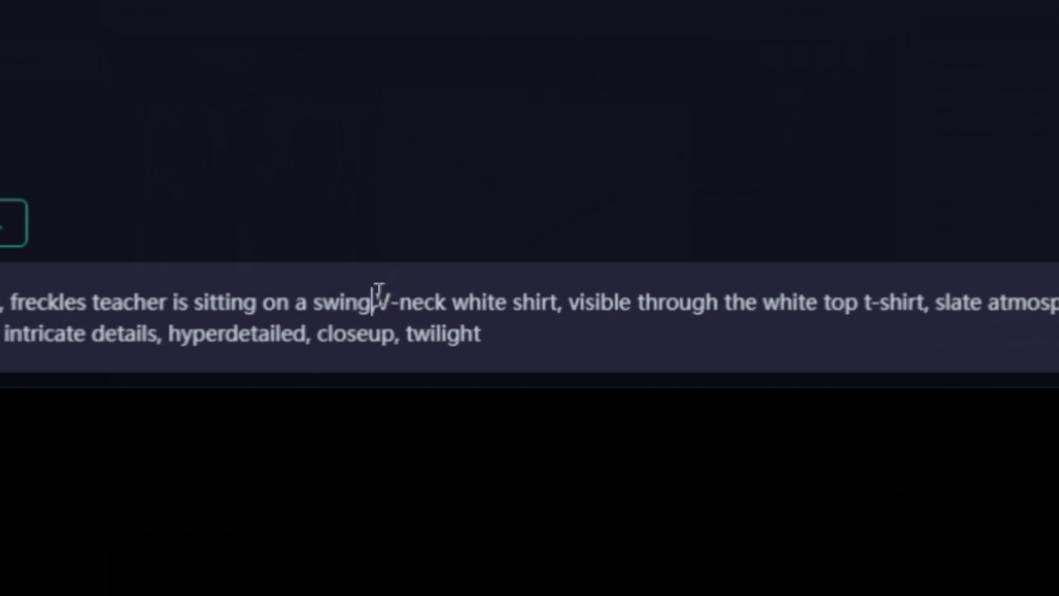
{"action": "left_click_drag", "start_coordinate": [378, 292], "coordinate": [561, 288]}
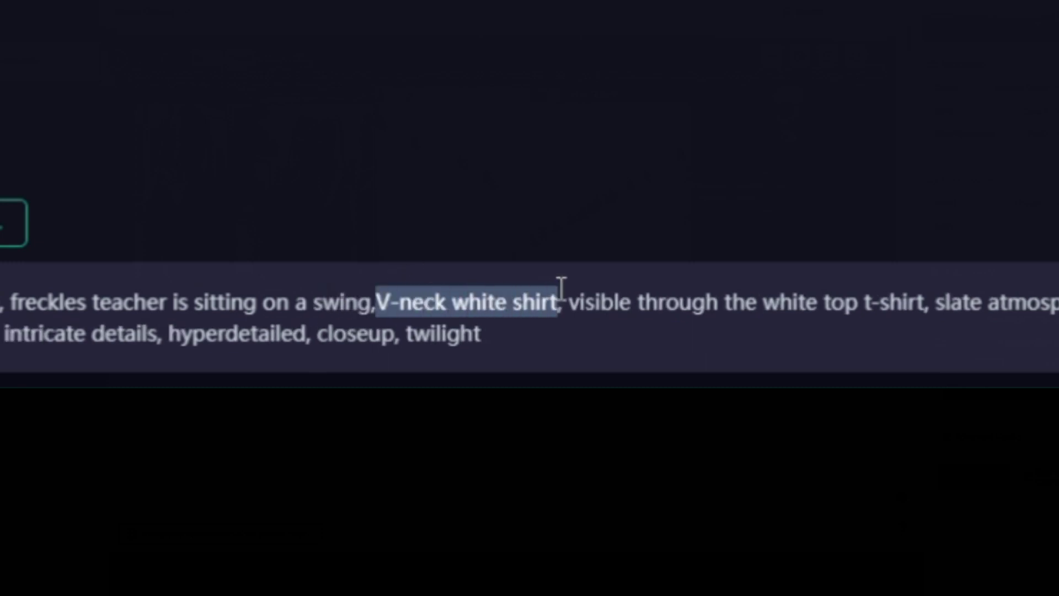
{"action": "type", "text": "black dres"}
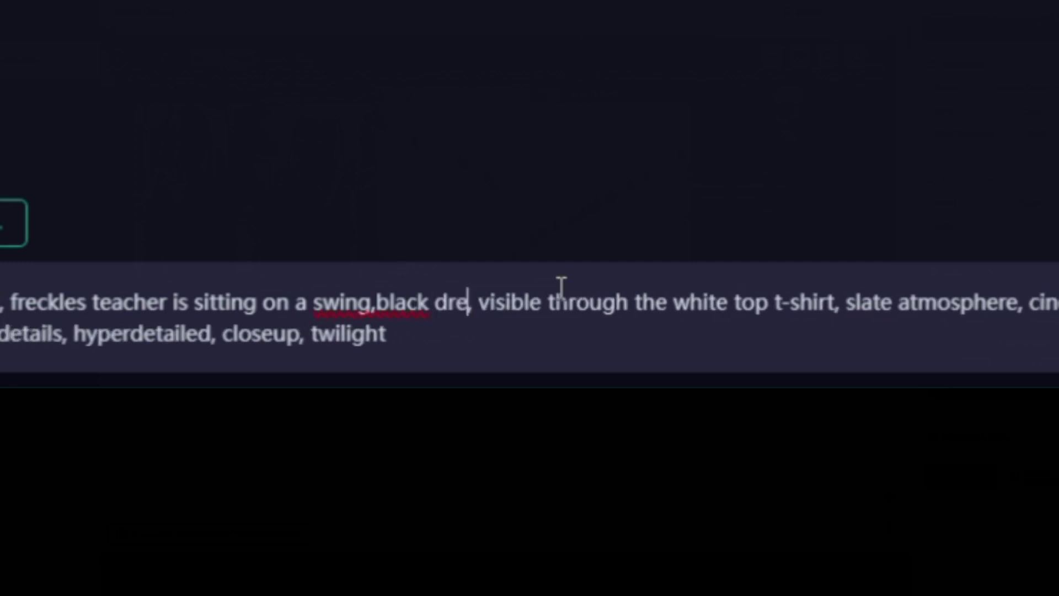
{"action": "type", "text": "s"}
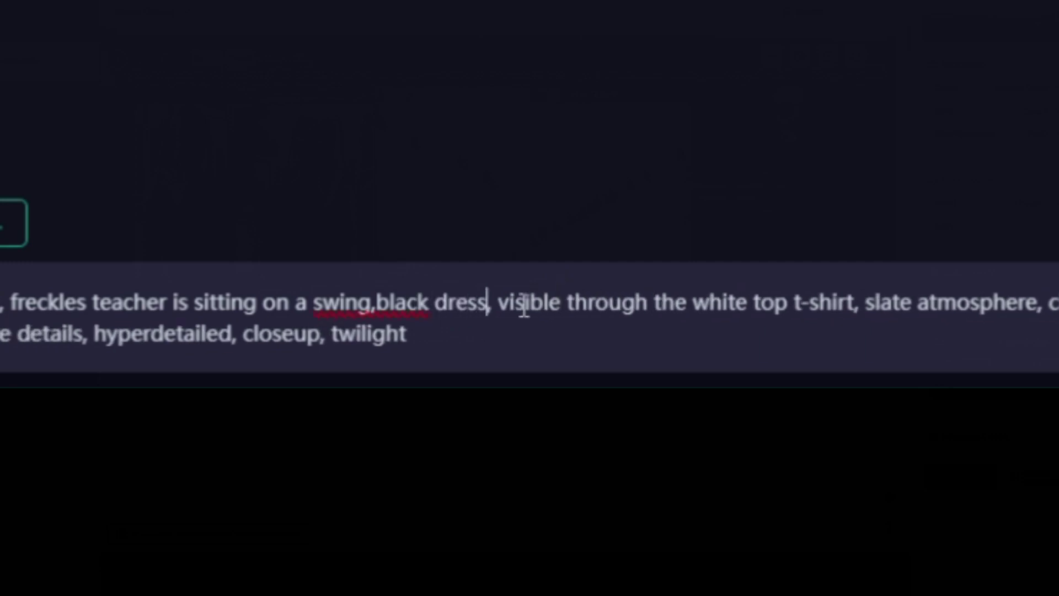
{"action": "left_click_drag", "start_coordinate": [497, 302], "coordinate": [860, 291]}
{"action": "key", "text": "BackSpace"}
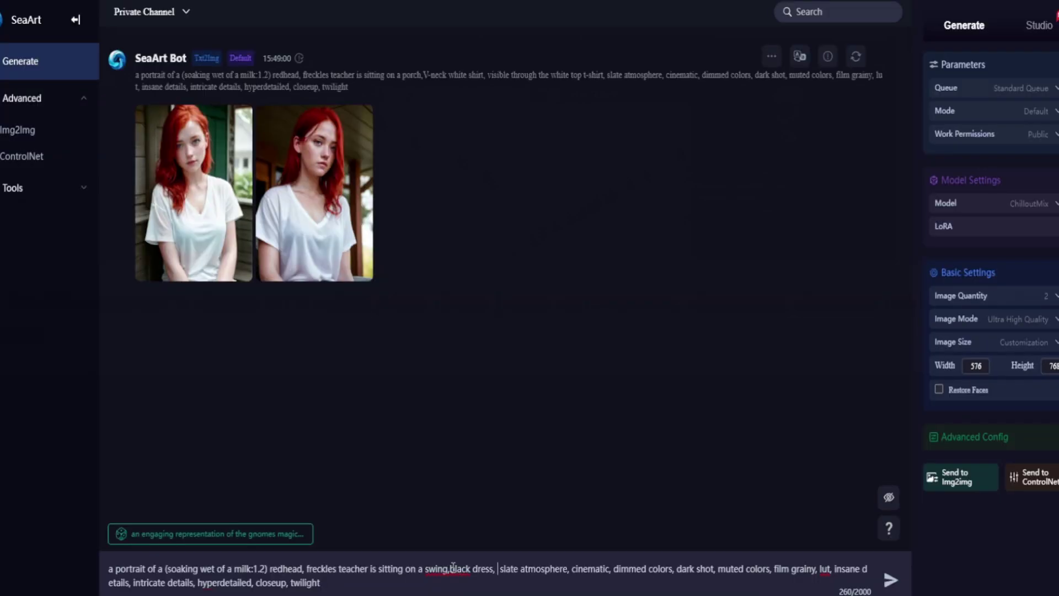
{"action": "left_click", "coordinate": [891, 582]}
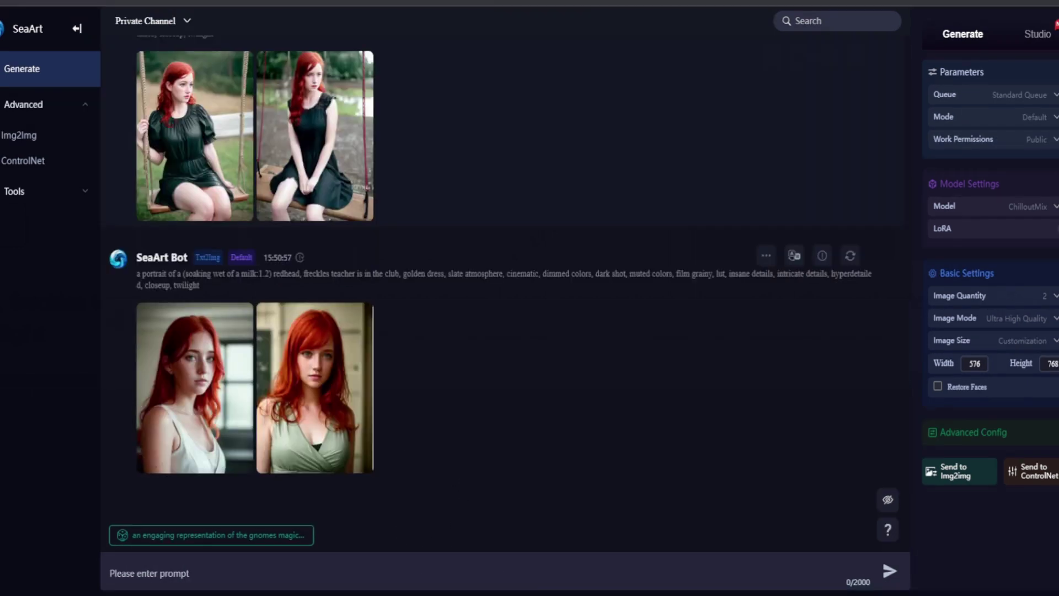
Step: View the two swing images full-size in the viewer
{"action": "scroll", "coordinate": [499, 316], "scroll_direction": "up", "scroll_amount": 3}
{"action": "scroll", "coordinate": [458, 281], "scroll_direction": "up", "scroll_amount": 2}
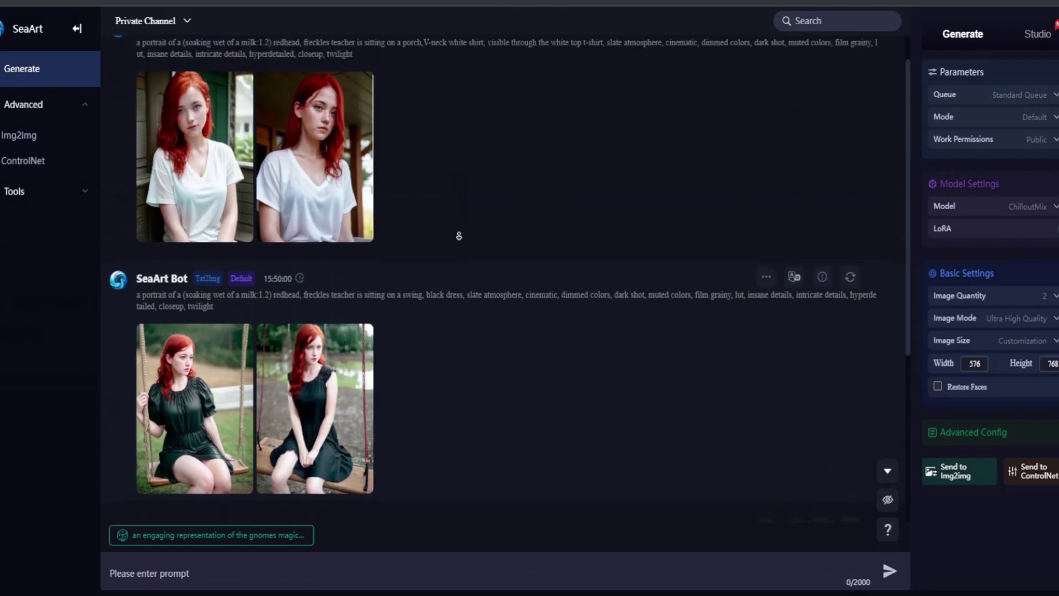
{"action": "scroll", "coordinate": [441, 240], "scroll_direction": "down", "scroll_amount": 3}
{"action": "left_click", "coordinate": [202, 226]}
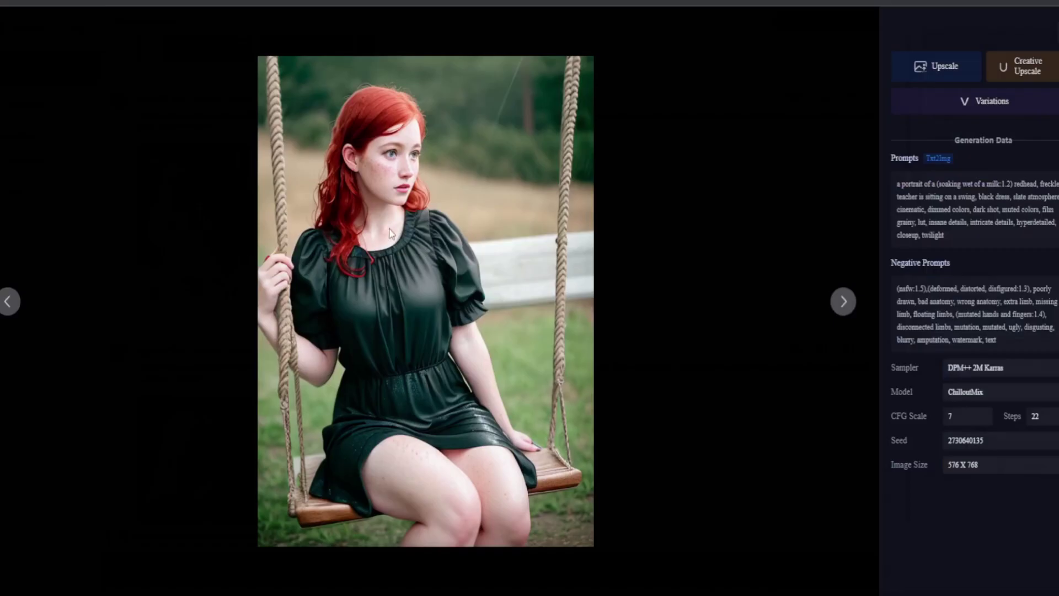
{"action": "left_click", "coordinate": [844, 307]}
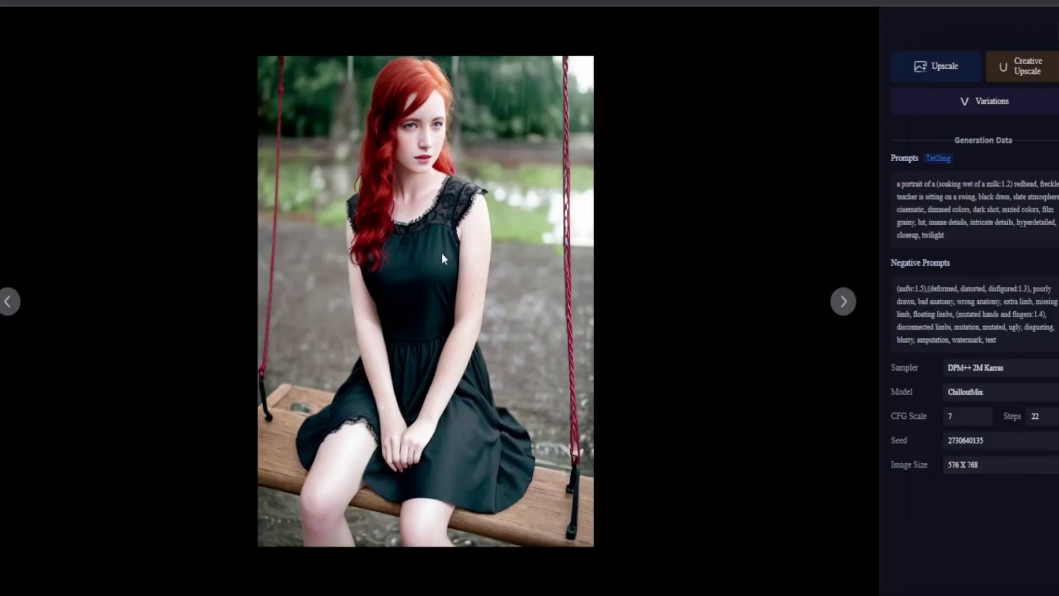
{"action": "left_click", "coordinate": [842, 301]}
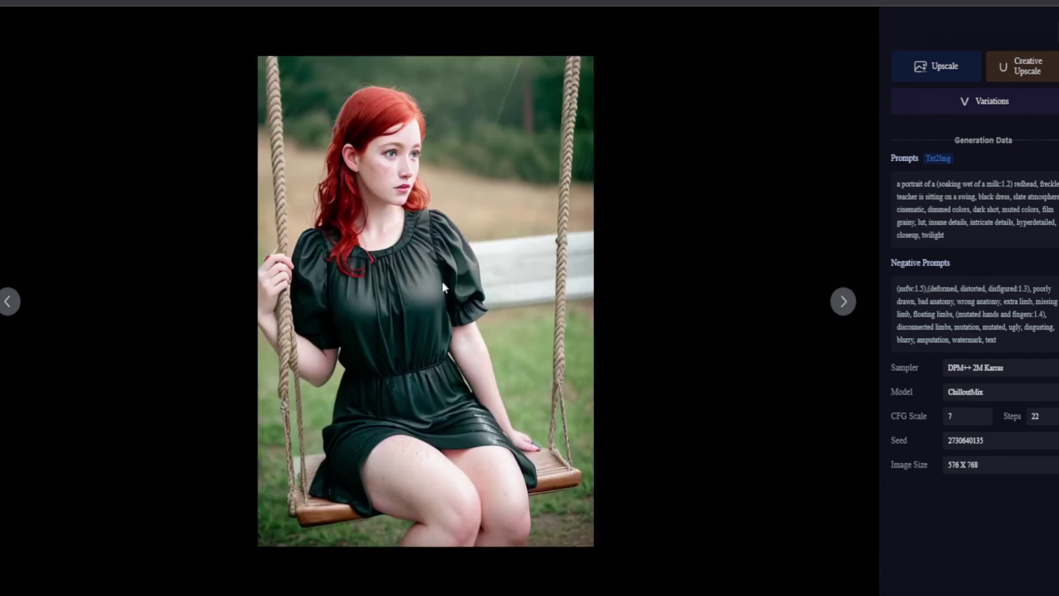
{"action": "key", "text": "Escape"}
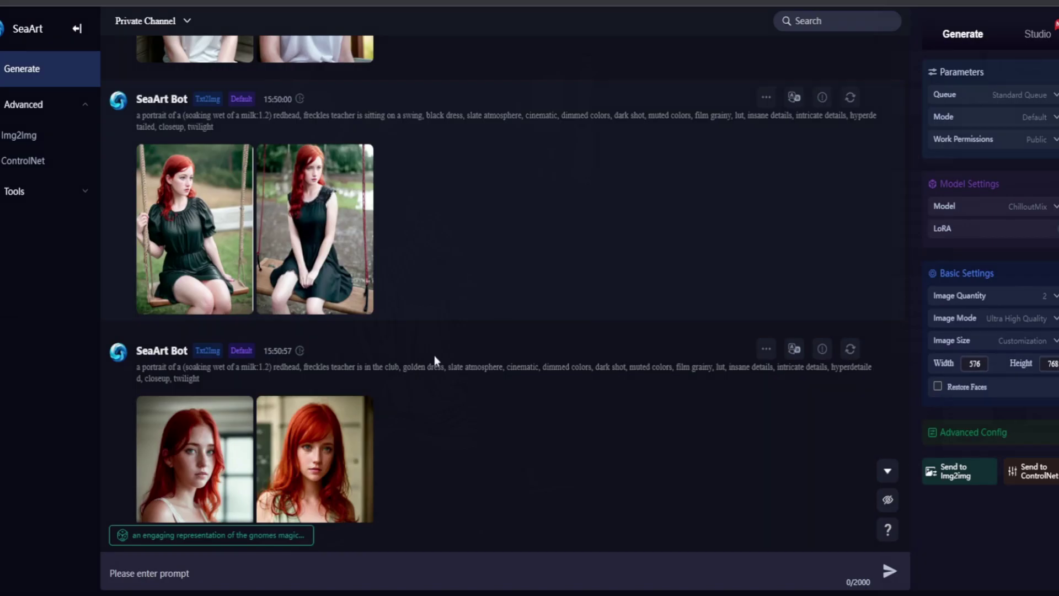
Step: View the club portraits full-size, then bring up the Downloads folder of saved images
{"action": "left_click", "coordinate": [140, 453]}
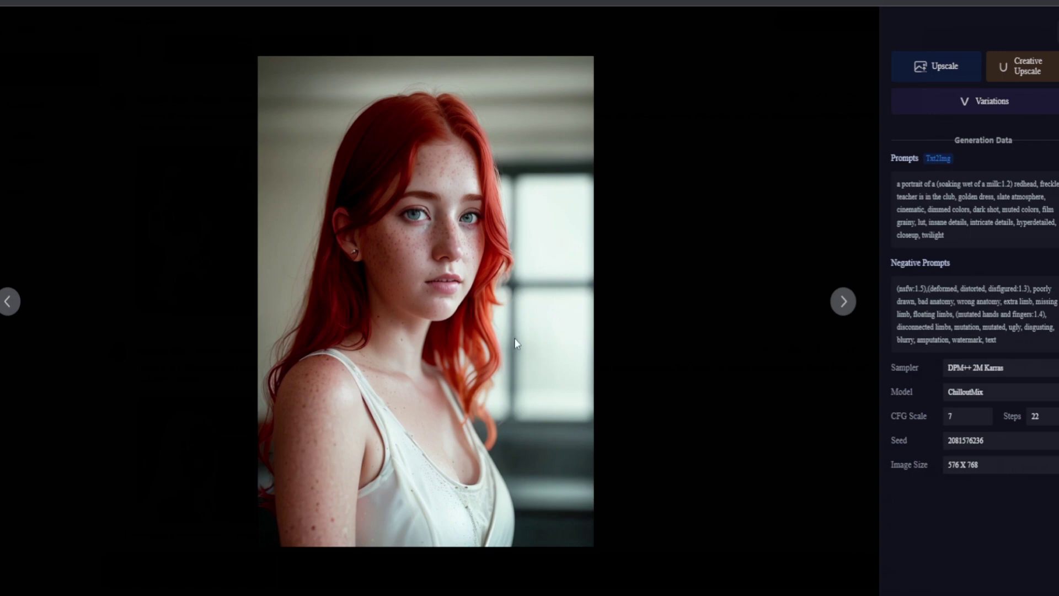
{"action": "left_click", "coordinate": [844, 301]}
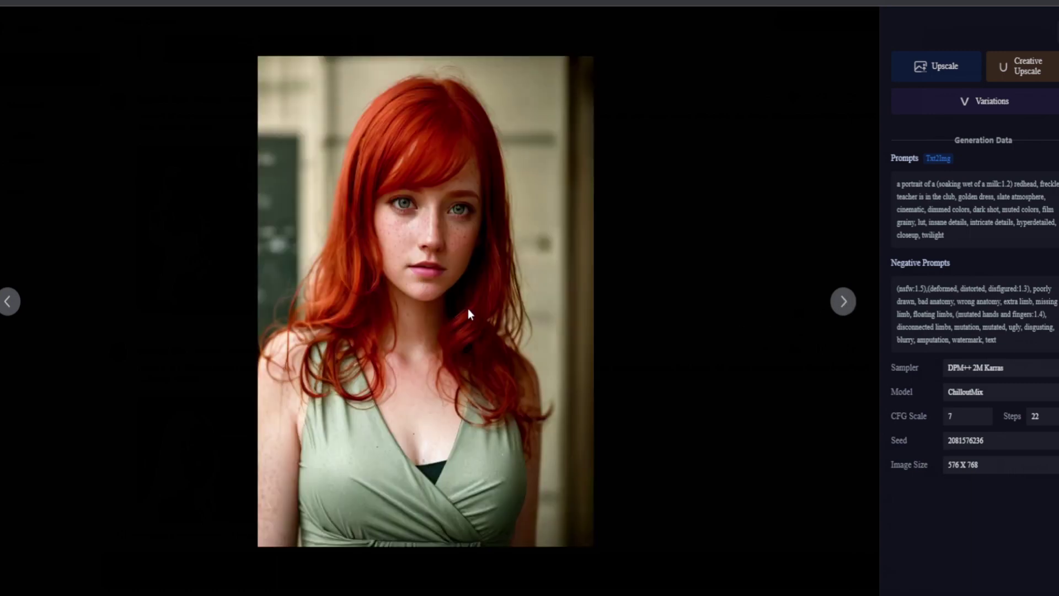
{"action": "key", "text": "Escape"}
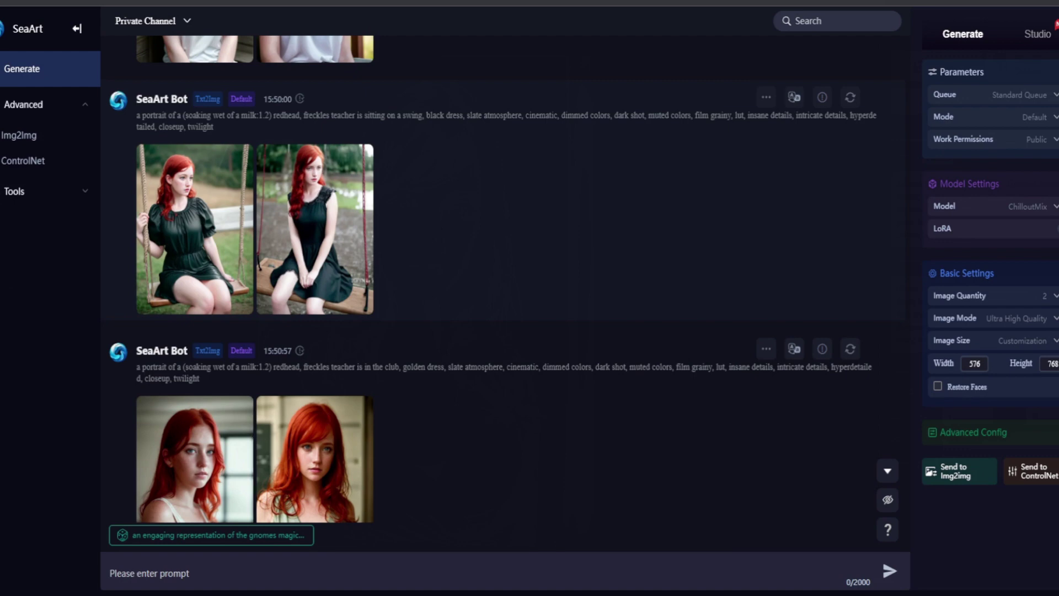
{"action": "key", "text": "alt+Tab"}
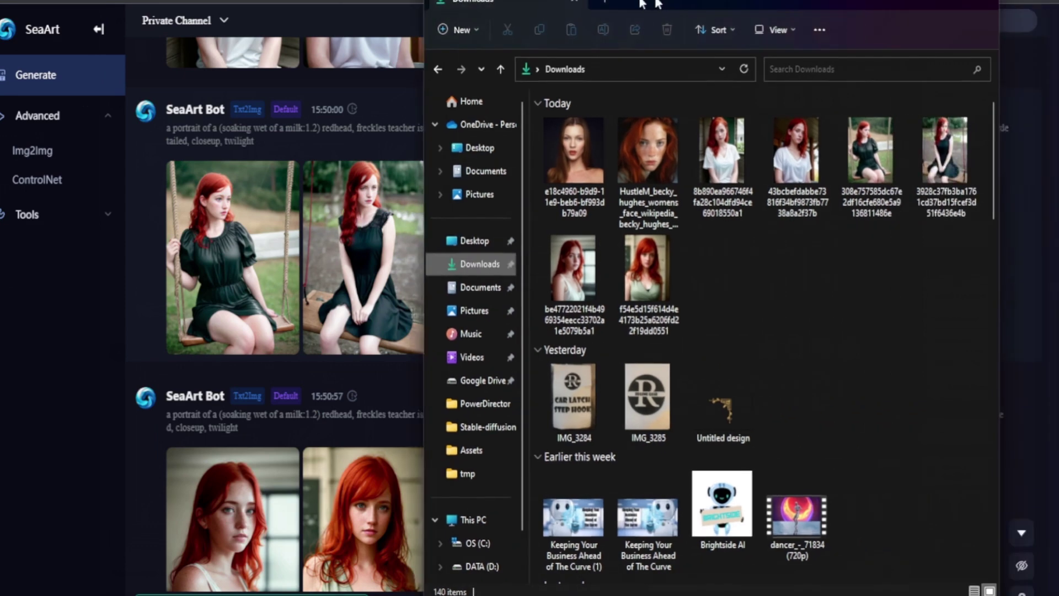
{"action": "left_click_drag", "start_coordinate": [656, 4], "coordinate": [568, 7]}
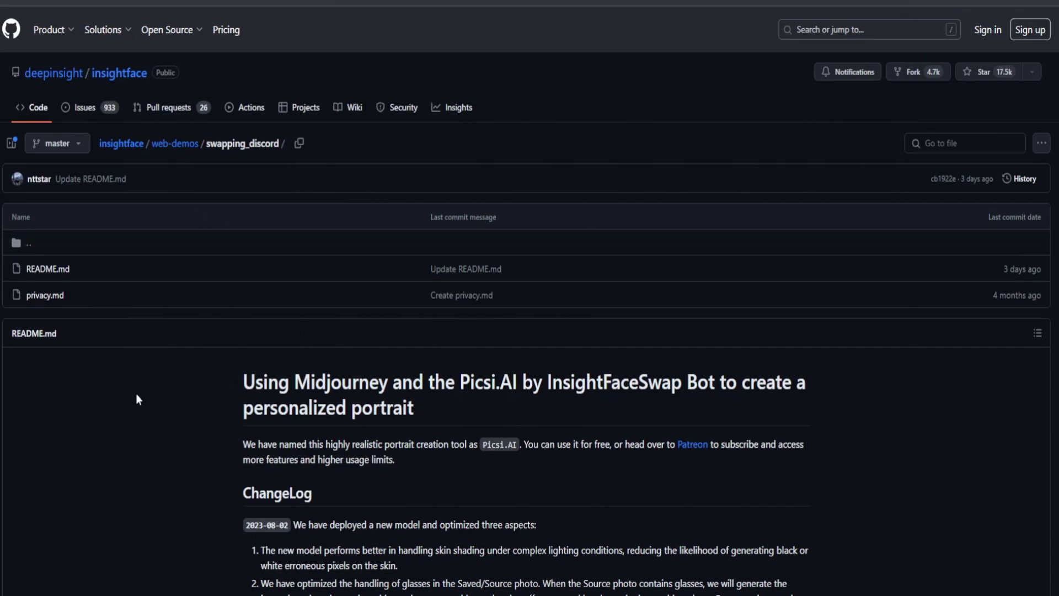
Step: Scroll the swapping_discord README past Slash Commands to the Step-by-step guide
{"action": "scroll", "coordinate": [138, 386], "scroll_direction": "down", "scroll_amount": 4}
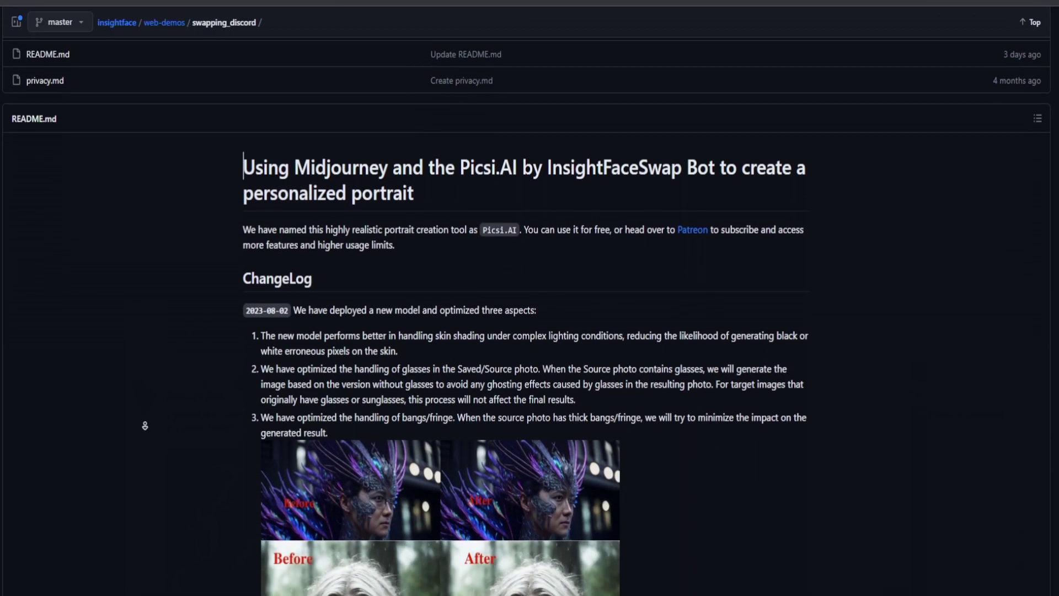
{"action": "scroll", "coordinate": [145, 425], "scroll_direction": "down", "scroll_amount": 9}
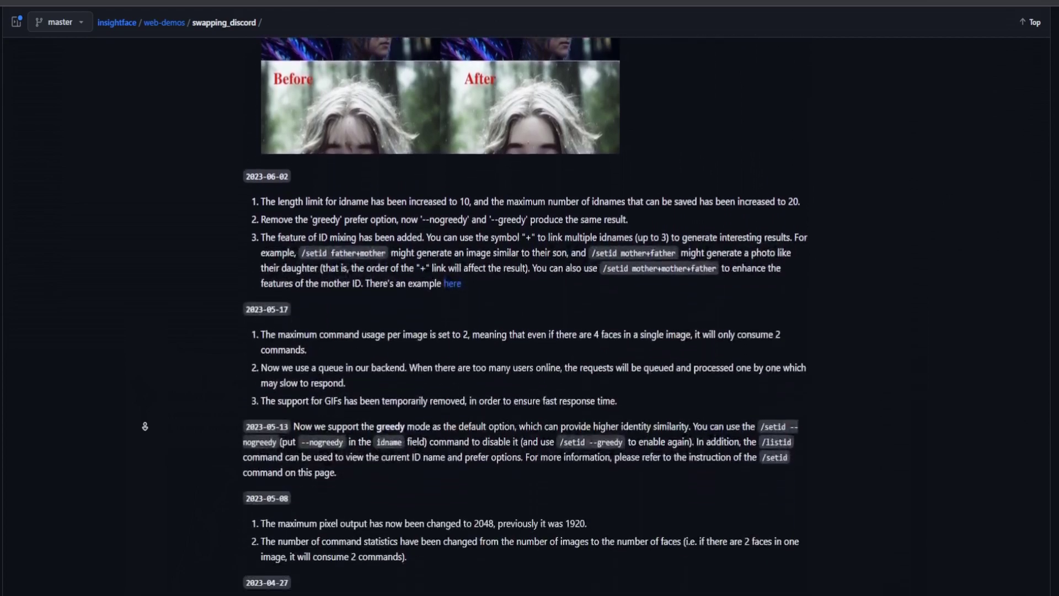
{"action": "scroll", "coordinate": [145, 427], "scroll_direction": "down", "scroll_amount": 13}
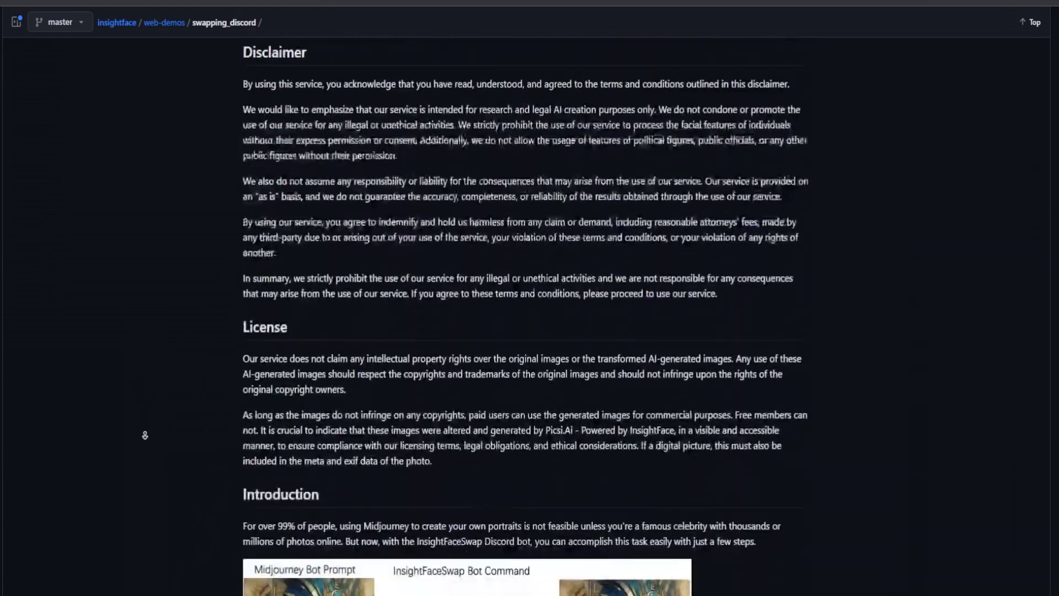
{"action": "scroll", "coordinate": [145, 435], "scroll_direction": "down", "scroll_amount": 13}
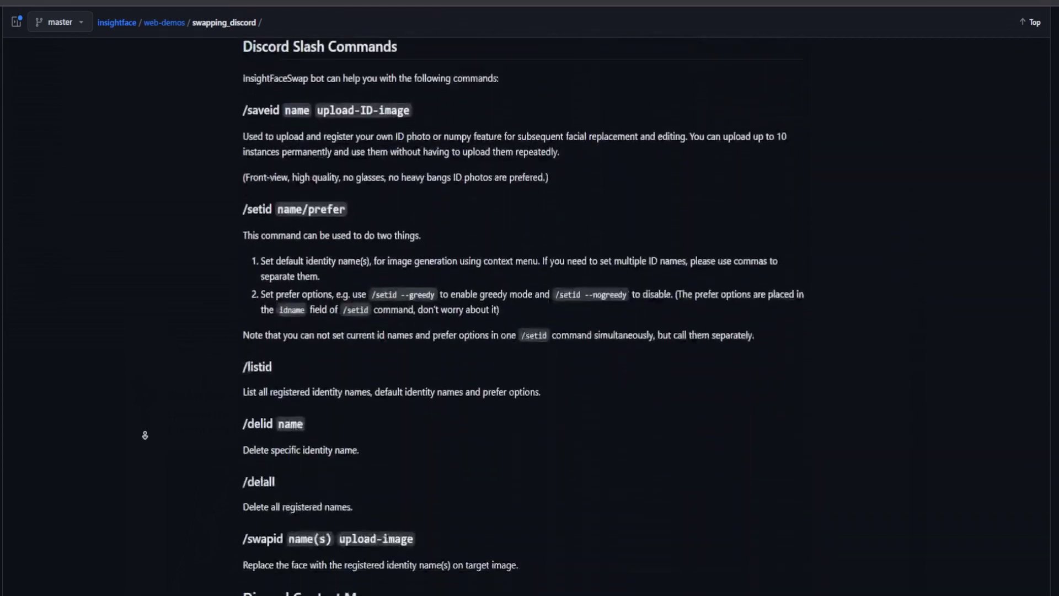
{"action": "scroll", "coordinate": [145, 435], "scroll_direction": "down", "scroll_amount": 9}
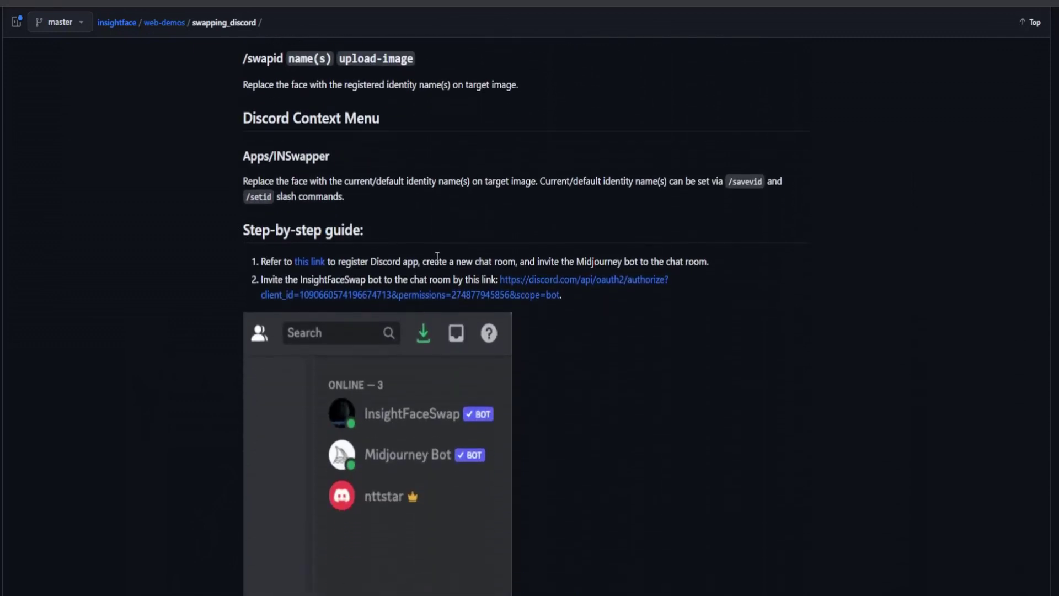
Step: Add the InsightFaceSwap bot to the IG Influencer server, authorizing its permissions and passing the captcha
{"action": "left_click", "coordinate": [527, 307]}
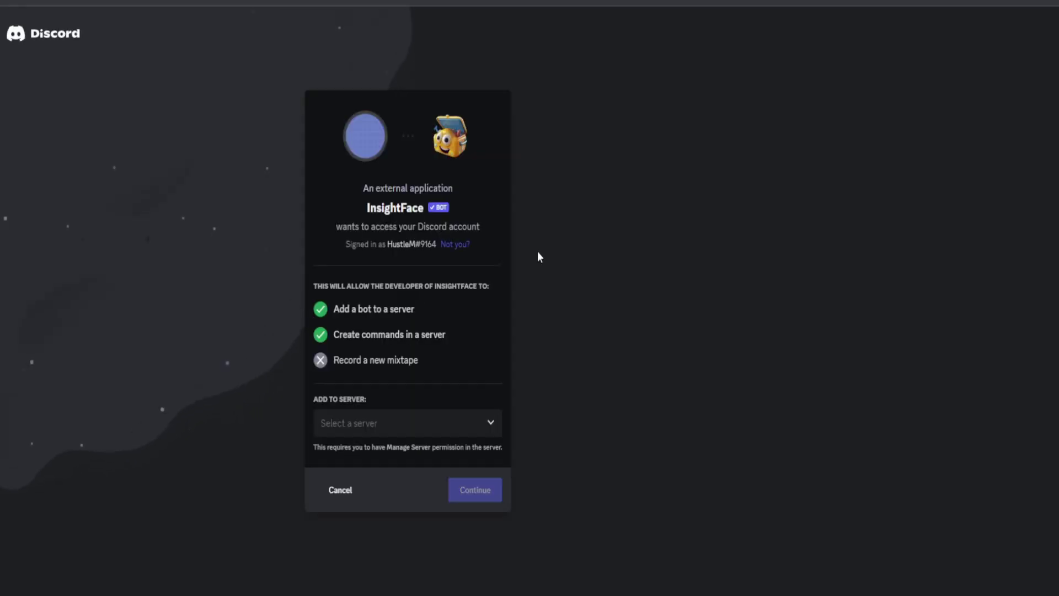
{"action": "left_click", "coordinate": [451, 428]}
{"action": "left_click", "coordinate": [355, 448]}
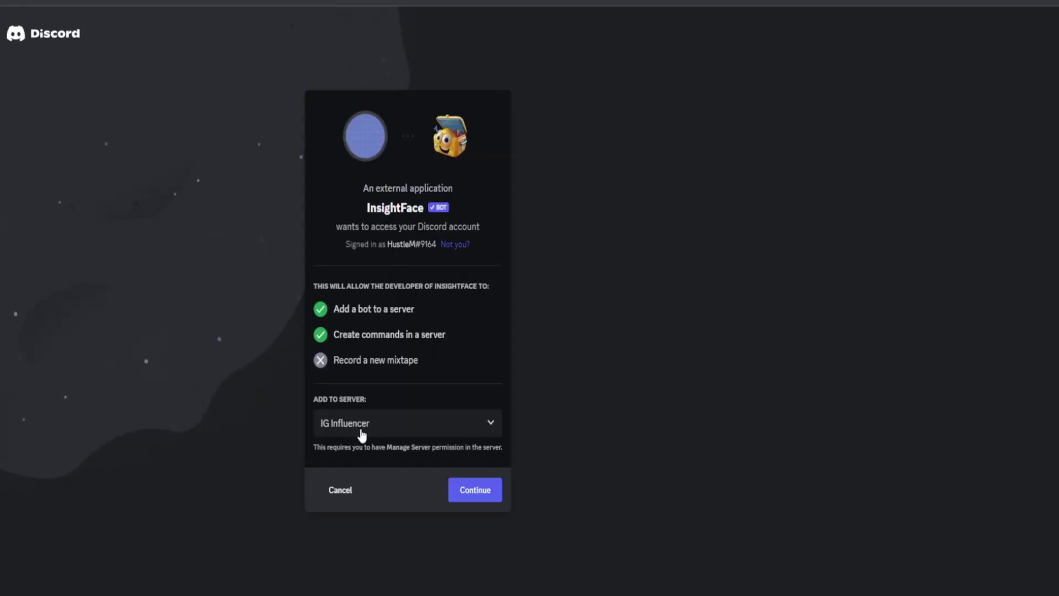
{"action": "left_click", "coordinate": [472, 497]}
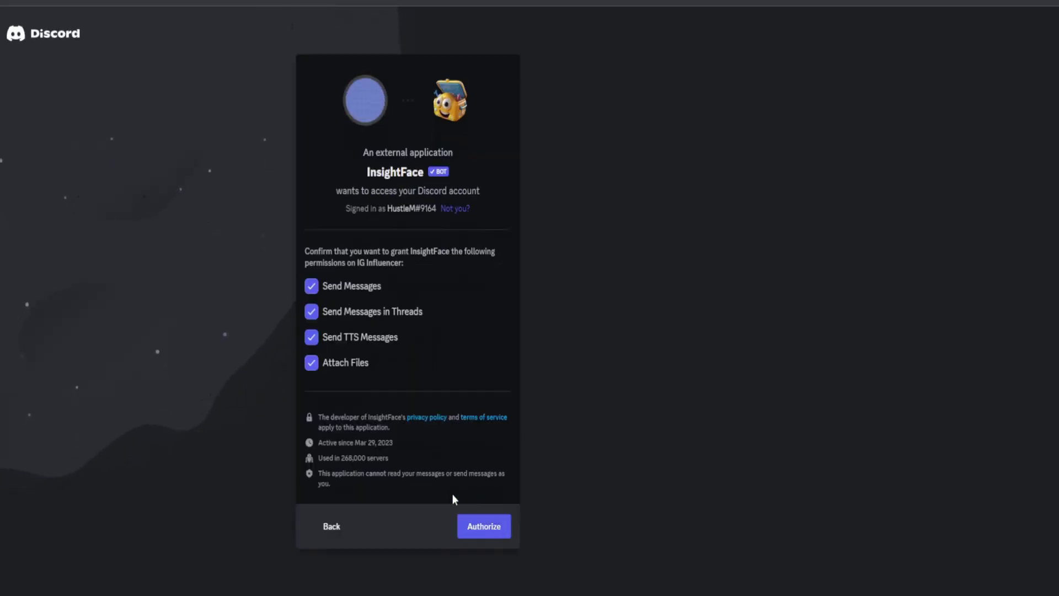
{"action": "left_click", "coordinate": [485, 526]}
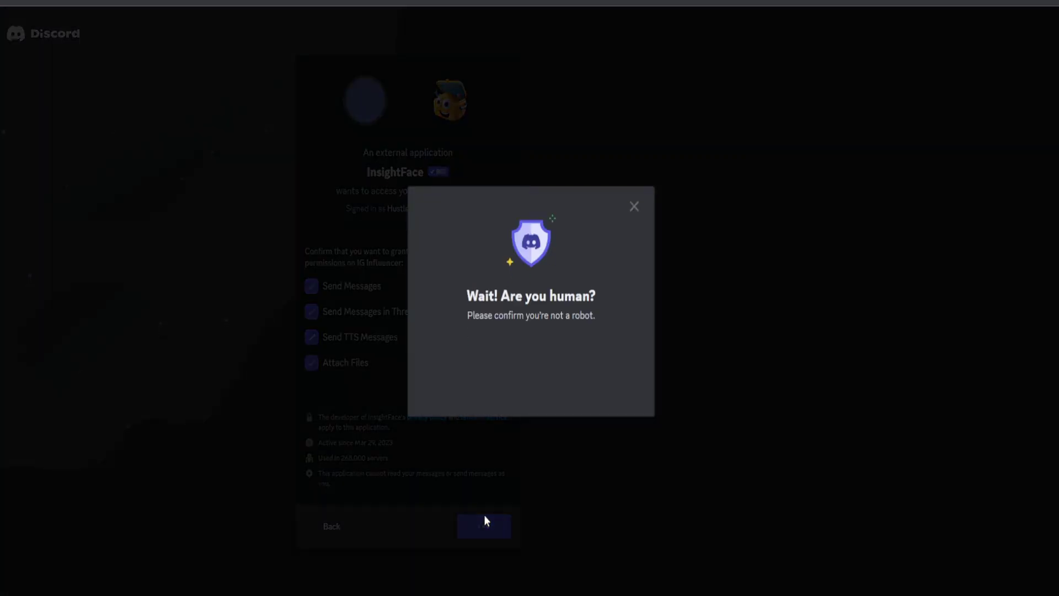
{"action": "left_click", "coordinate": [464, 360]}
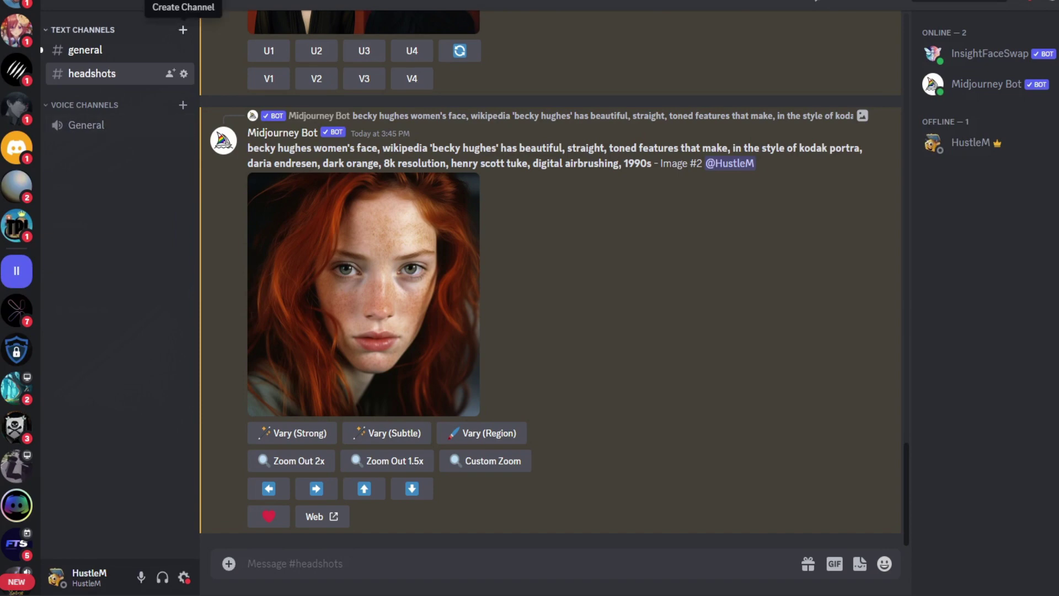
Step: Create the #idswap text channel and enter /saveid in its message box
{"action": "left_click", "coordinate": [183, 30]}
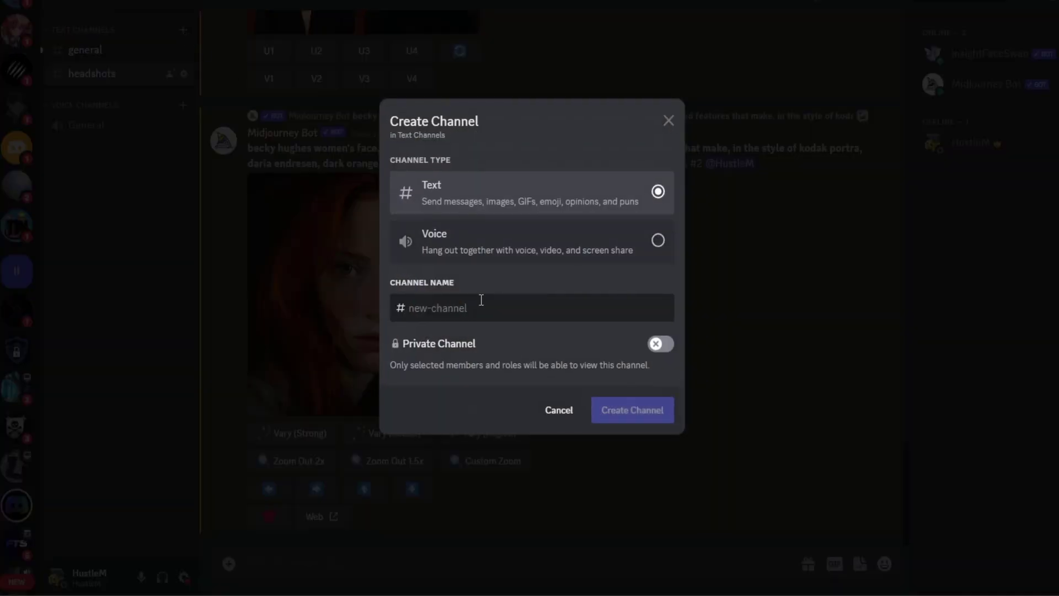
{"action": "type", "text": "idswap"}
{"action": "key", "text": "Return"}
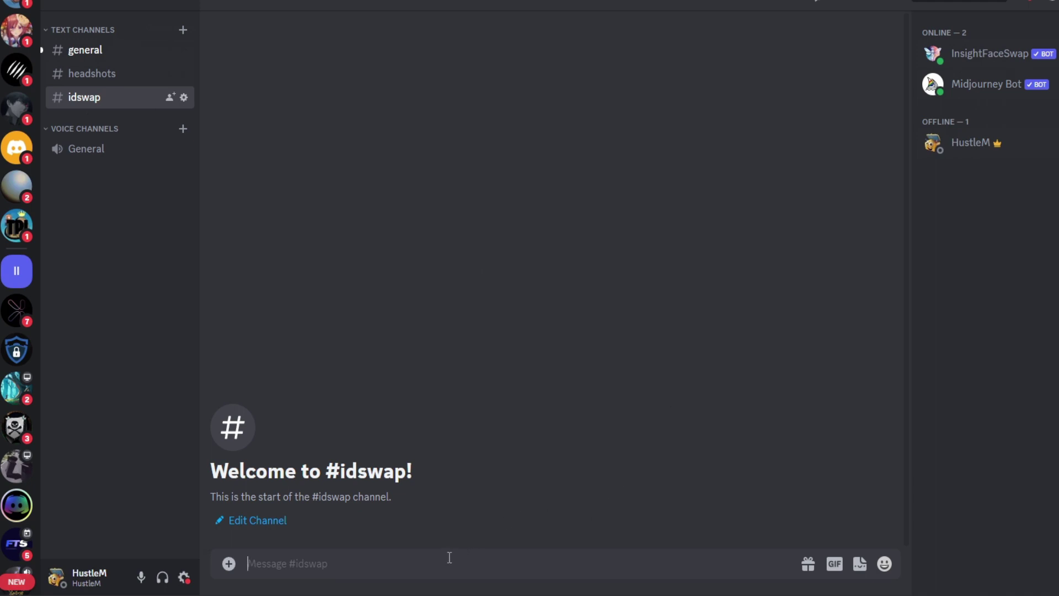
{"action": "type", "text": "/saveid"}
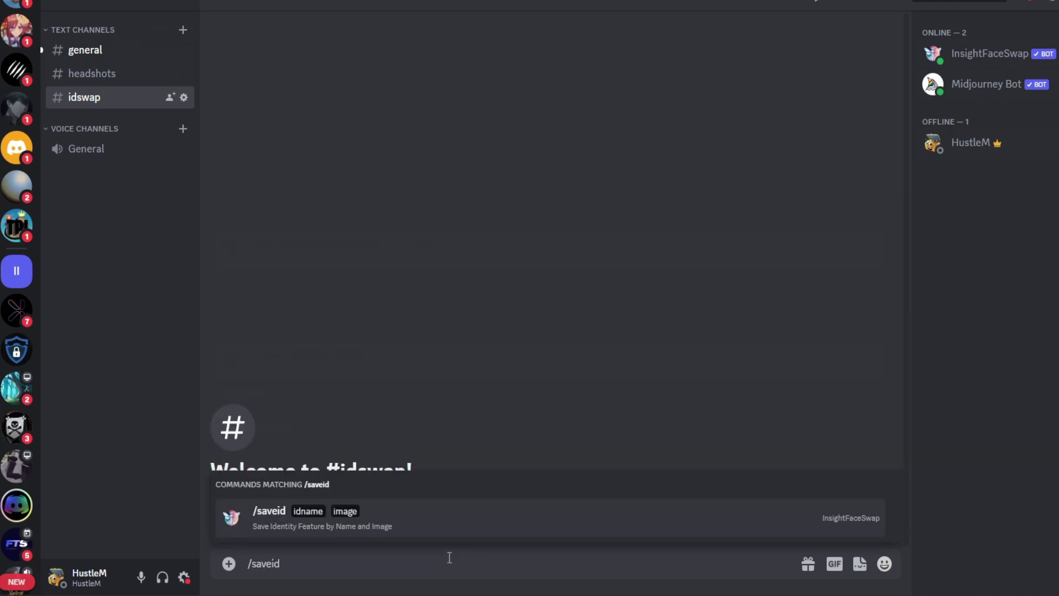
Step: Send /saveid with idname IGModel and the uploaded redhead headshot to save the face ID
{"action": "key", "text": "Return"}
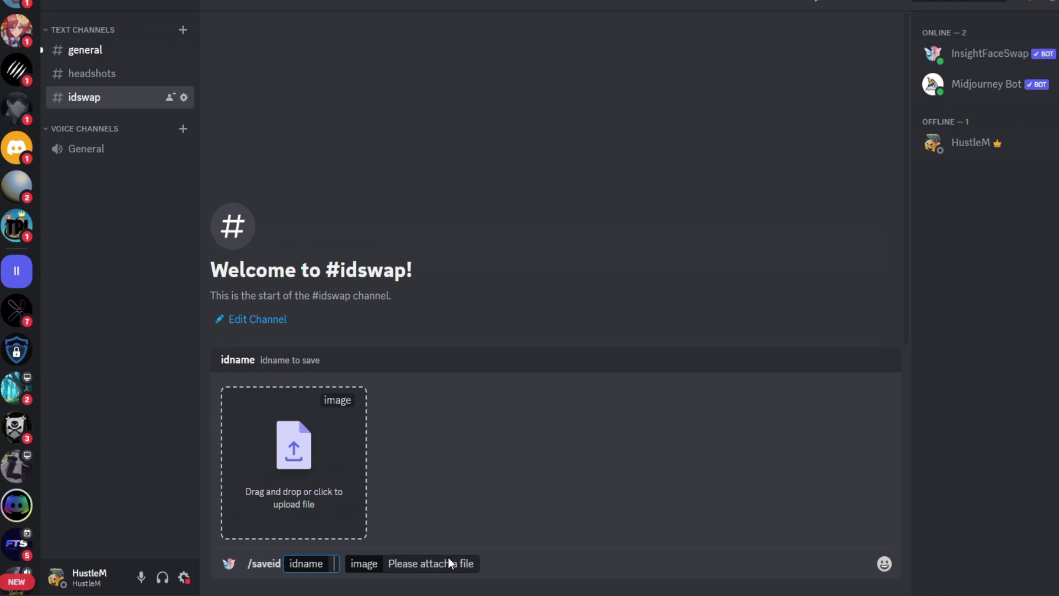
{"action": "type", "text": "IGModel"}
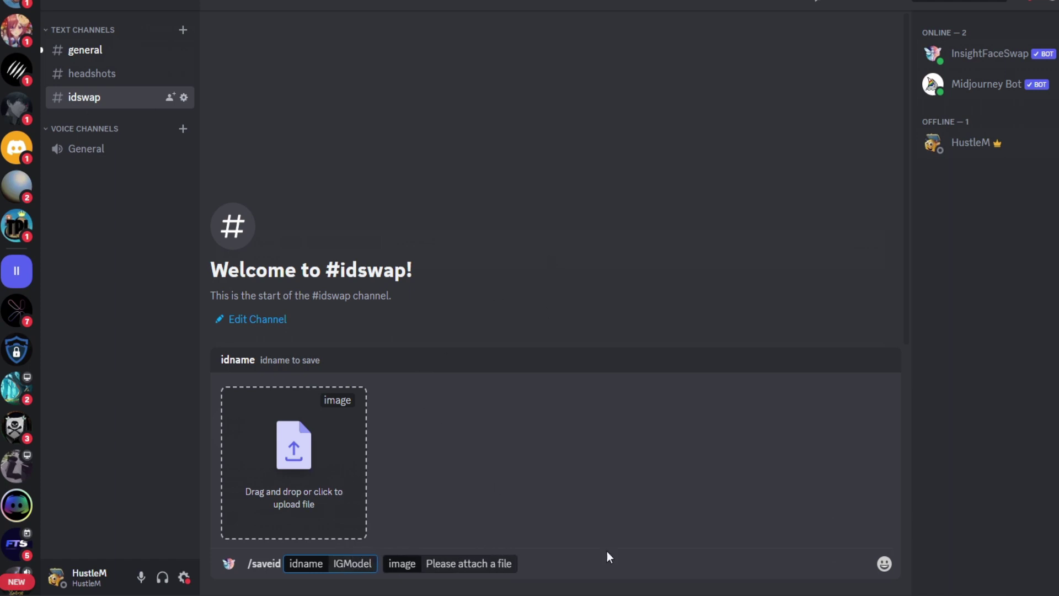
{"action": "left_click", "coordinate": [303, 497]}
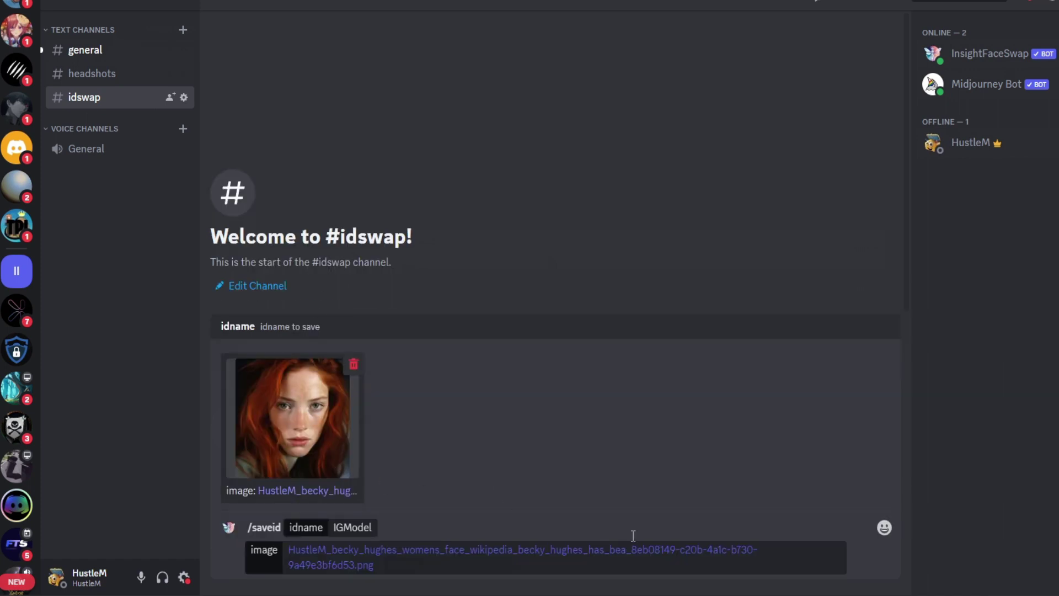
{"action": "left_click", "coordinate": [614, 568]}
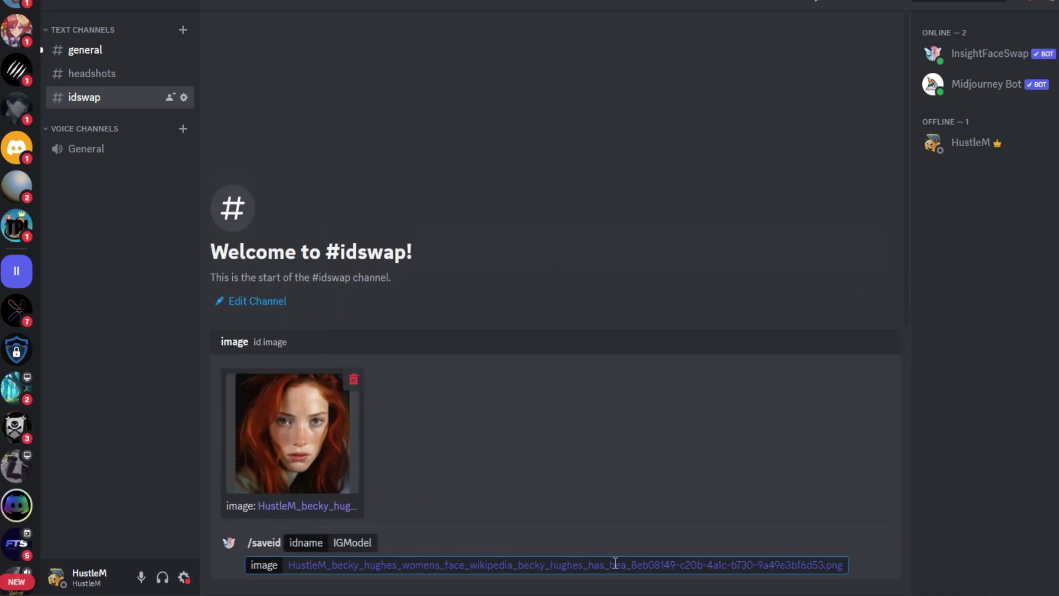
{"action": "key", "text": "Return"}
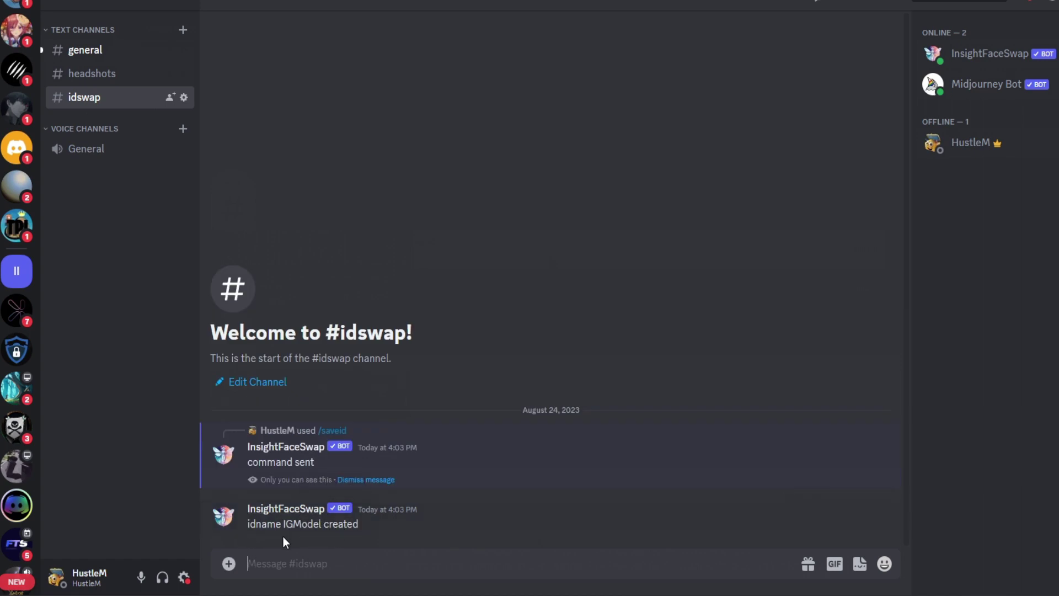
Step: Send /swapid with idname IGModel and the white-shirt porch portrait attached as target
{"action": "type", "text": "/swapid"}
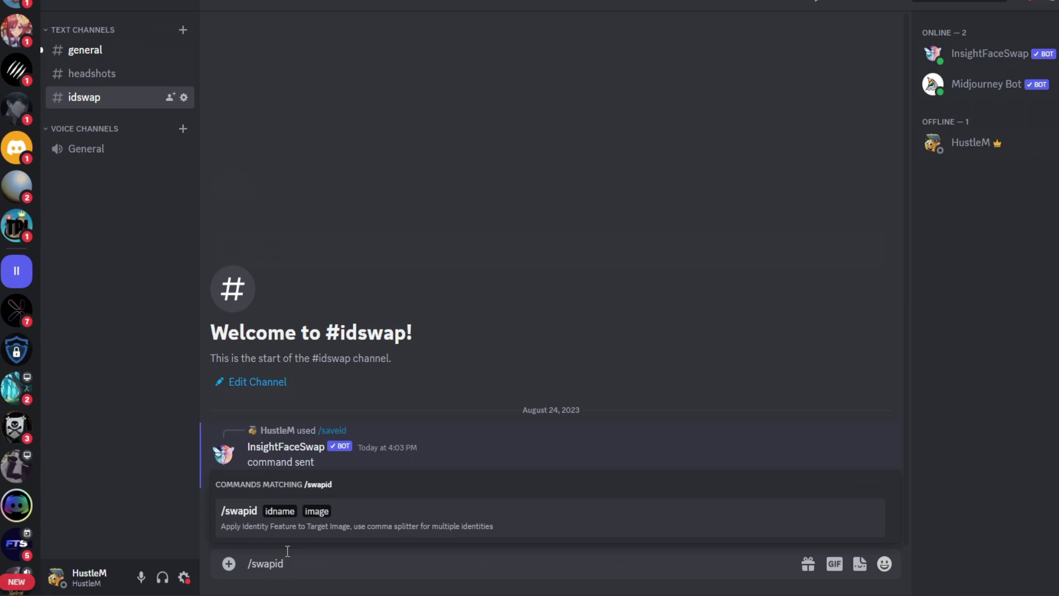
{"action": "key", "text": "Tab"}
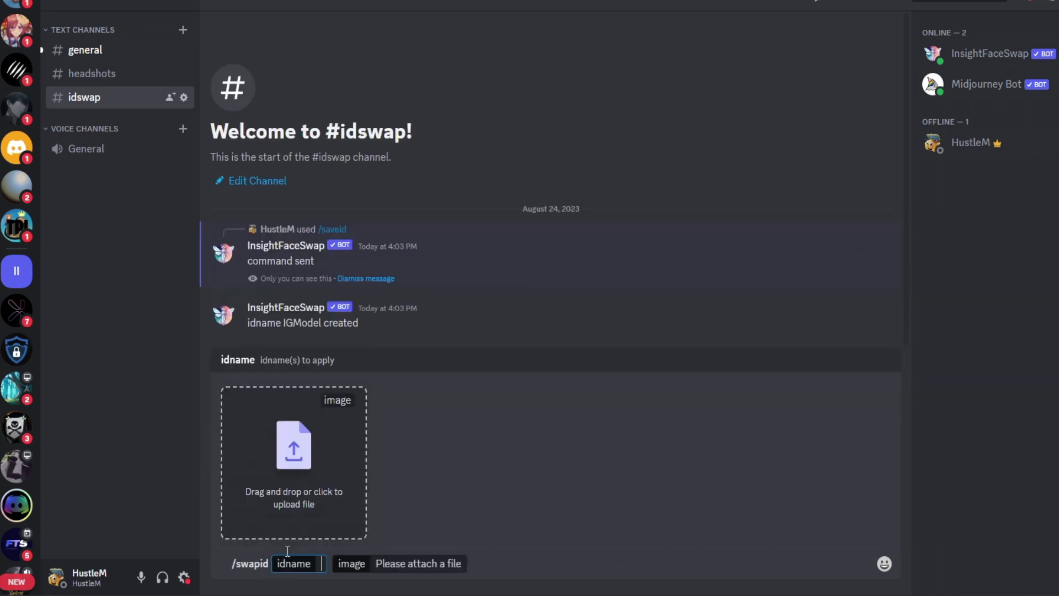
{"action": "type", "text": "IGModel"}
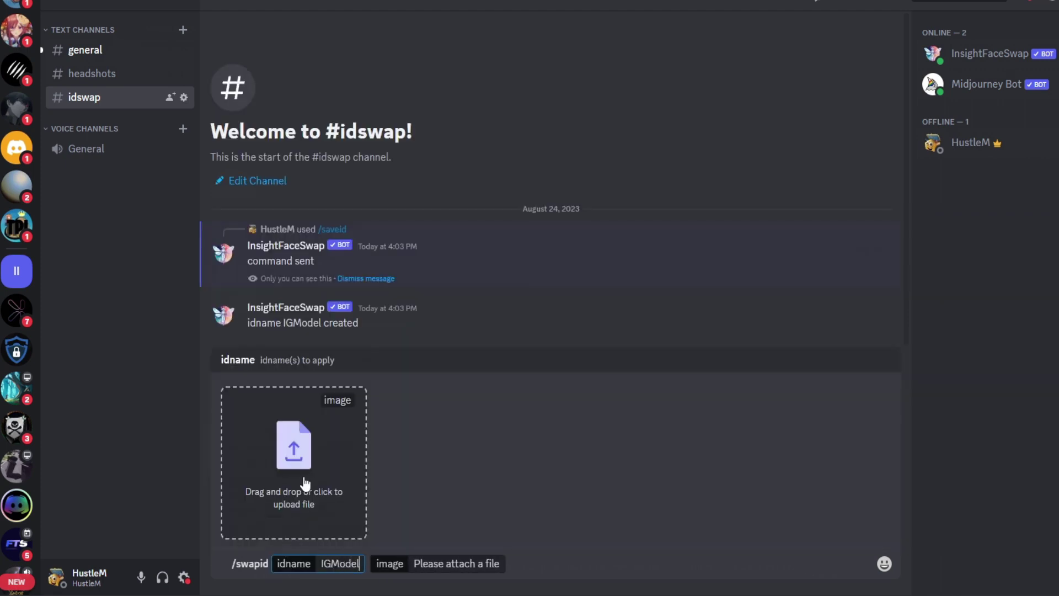
{"action": "left_click", "coordinate": [305, 483]}
{"action": "double_click", "coordinate": [273, 157]}
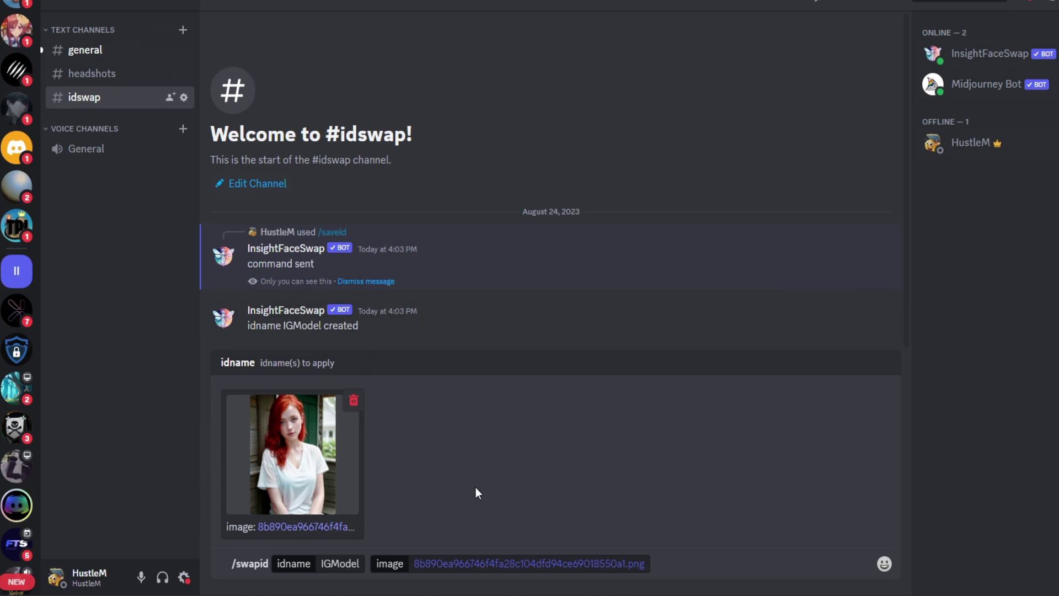
{"action": "double_click", "coordinate": [568, 563]}
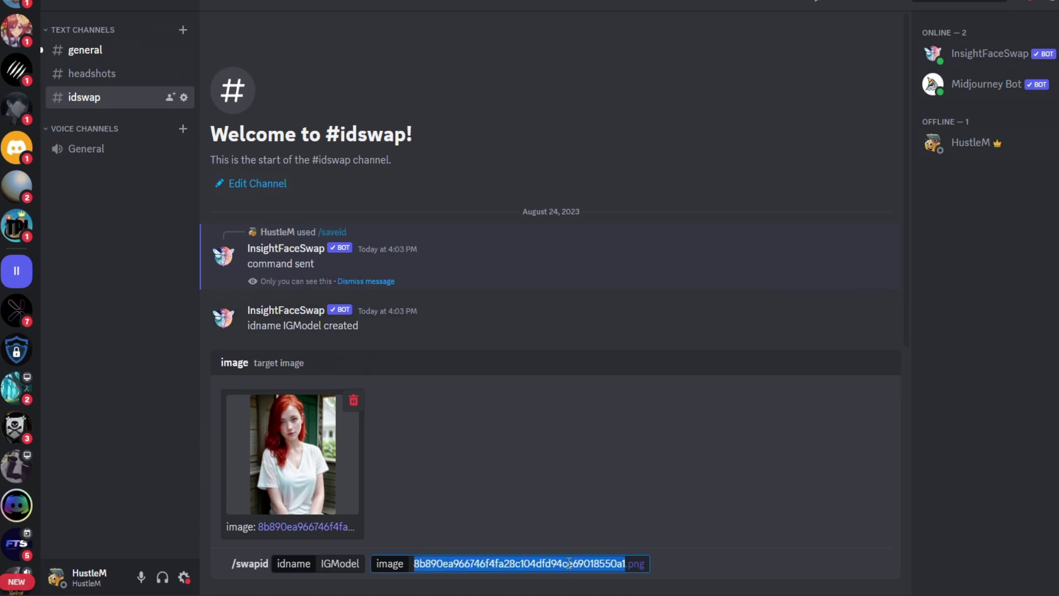
{"action": "key", "text": "Return"}
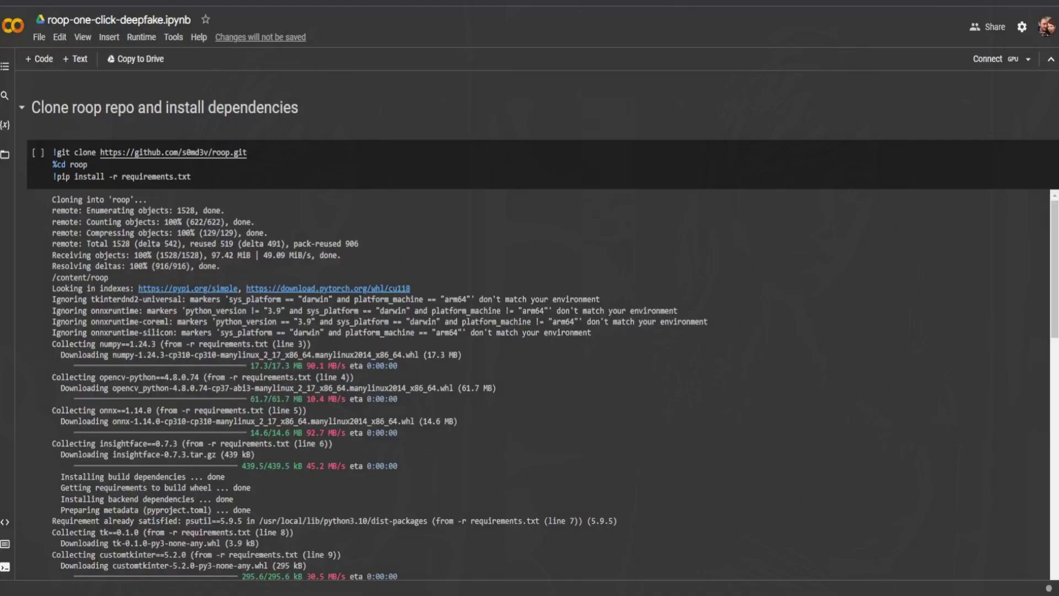
Step: Run the 'Clone roop repo and install dependencies' cell, accepting the authorship warning with 'Run anyway'
{"action": "left_click", "coordinate": [61, 107]}
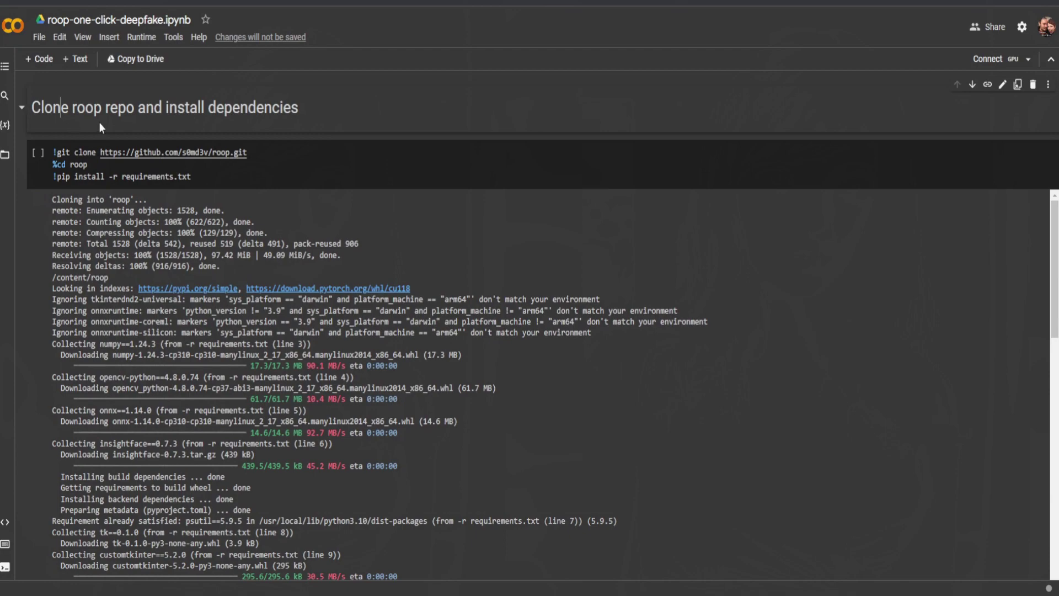
{"action": "scroll", "coordinate": [530, 331], "scroll_direction": "down", "scroll_amount": 10}
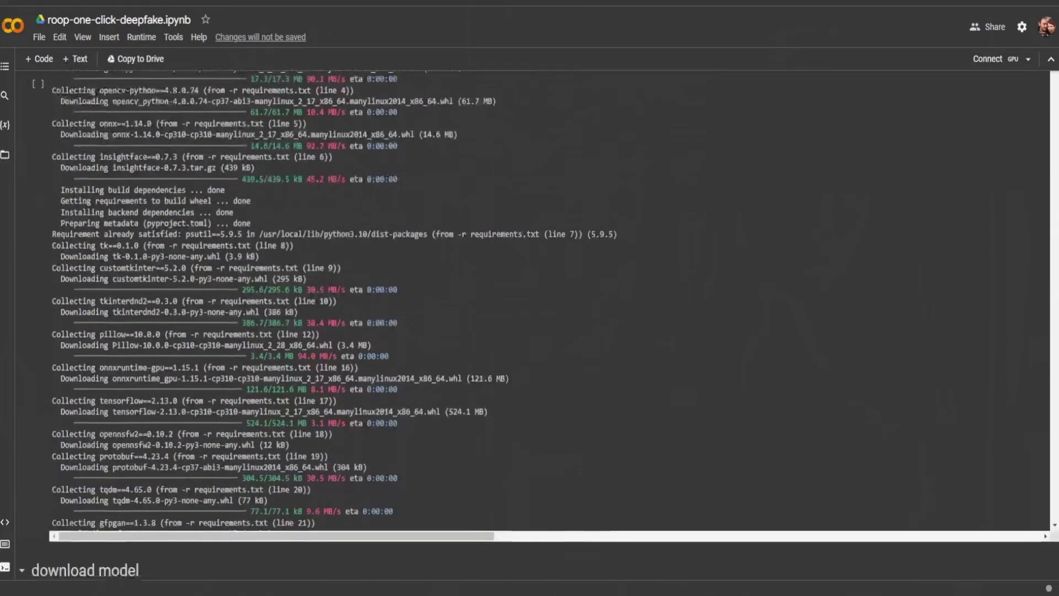
{"action": "scroll", "coordinate": [529, 331], "scroll_direction": "up", "scroll_amount": 10}
{"action": "scroll", "coordinate": [104, 162], "scroll_direction": "up", "scroll_amount": 1}
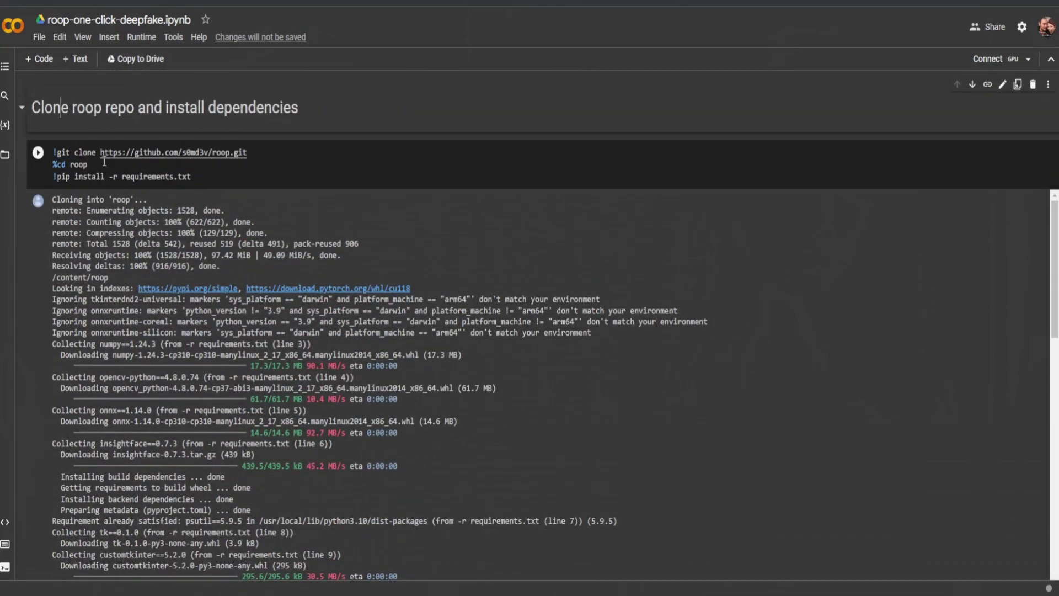
{"action": "left_click", "coordinate": [38, 153]}
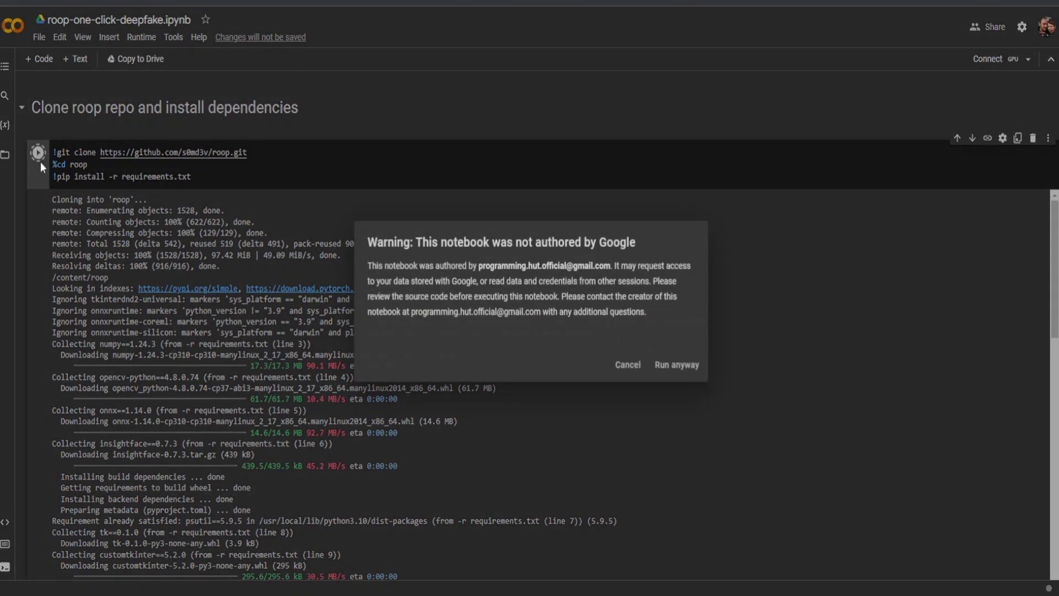
{"action": "left_click", "coordinate": [688, 366]}
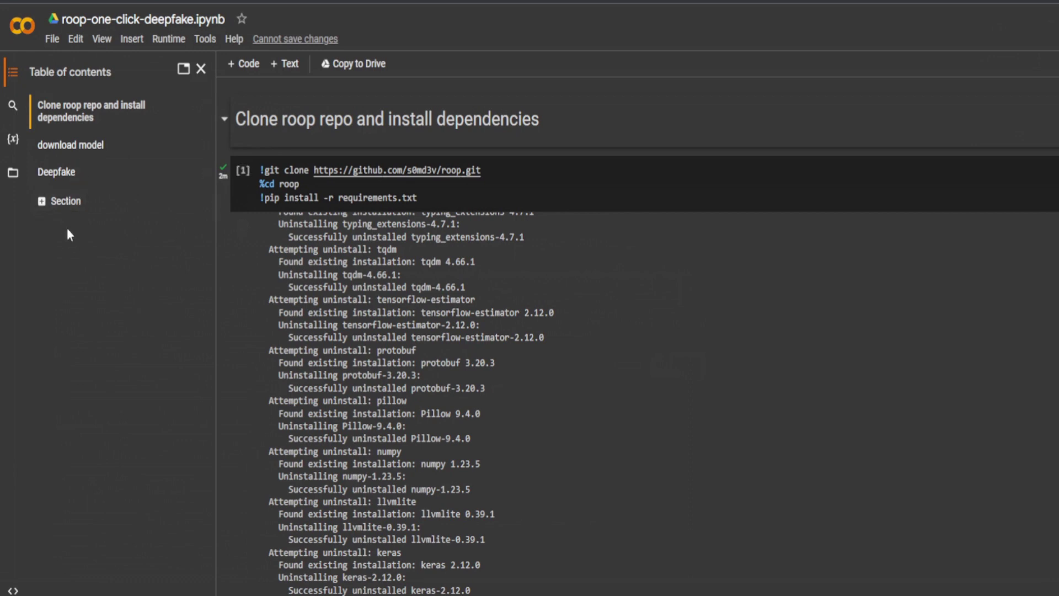
{"action": "mouse_move", "coordinate": [614, 595]}
Step: Show the runtime's Files panel and upload SourceImage2.jpg, dismissing the storage warning
{"action": "left_click", "coordinate": [15, 175]}
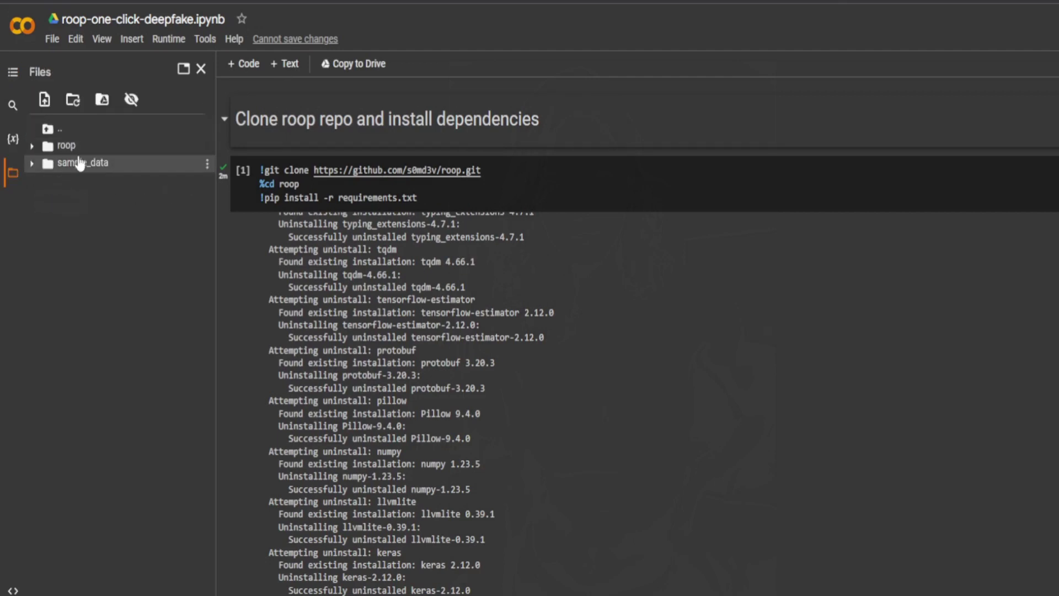
{"action": "mouse_move", "coordinate": [642, 595]}
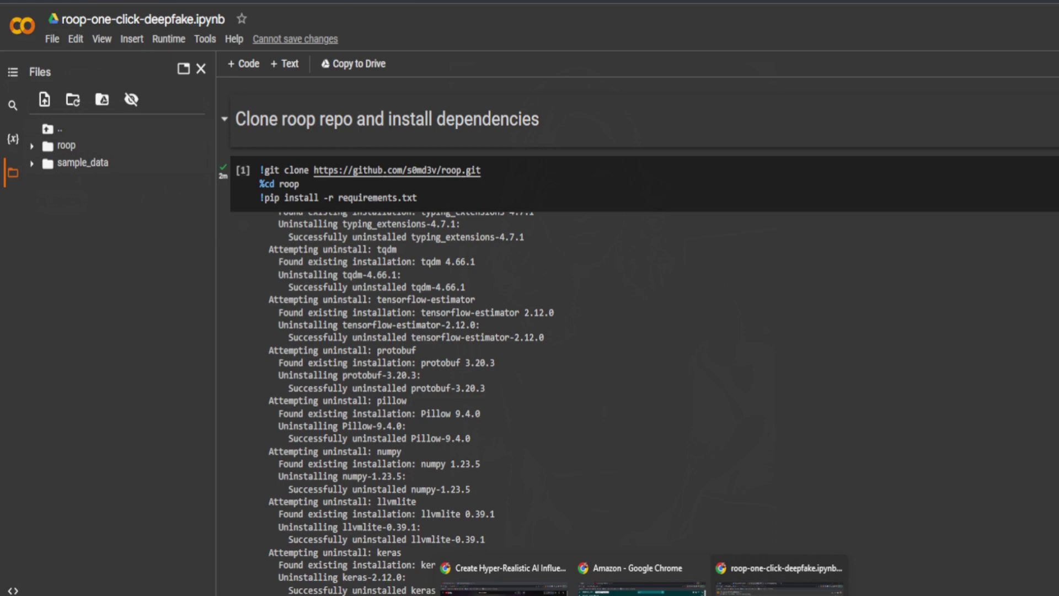
{"action": "mouse_move", "coordinate": [678, 595]}
{"action": "left_click", "coordinate": [640, 576]}
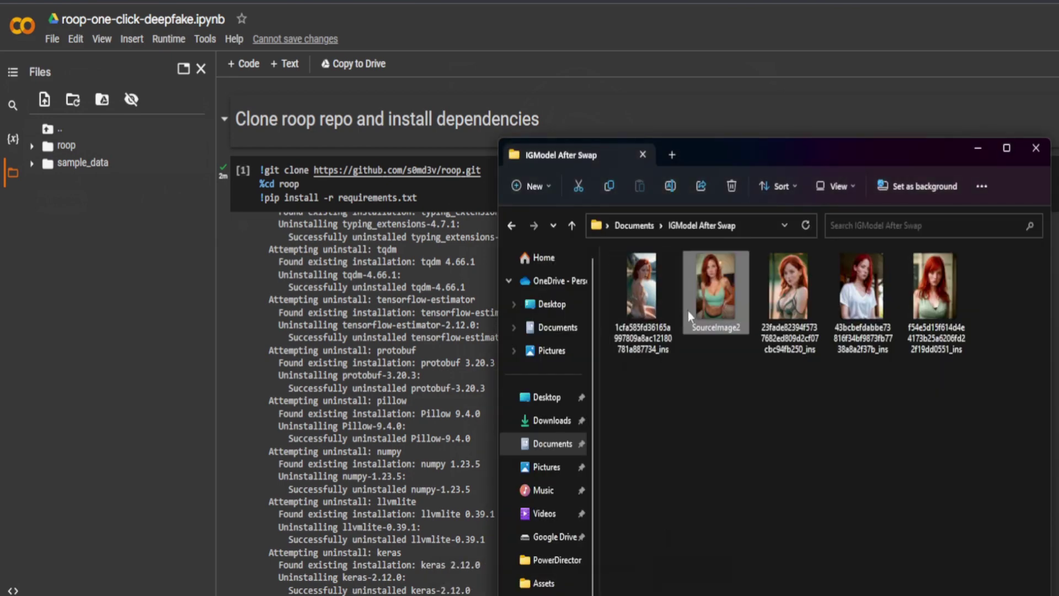
{"action": "left_click_drag", "start_coordinate": [274, 292], "coordinate": [75, 204]}
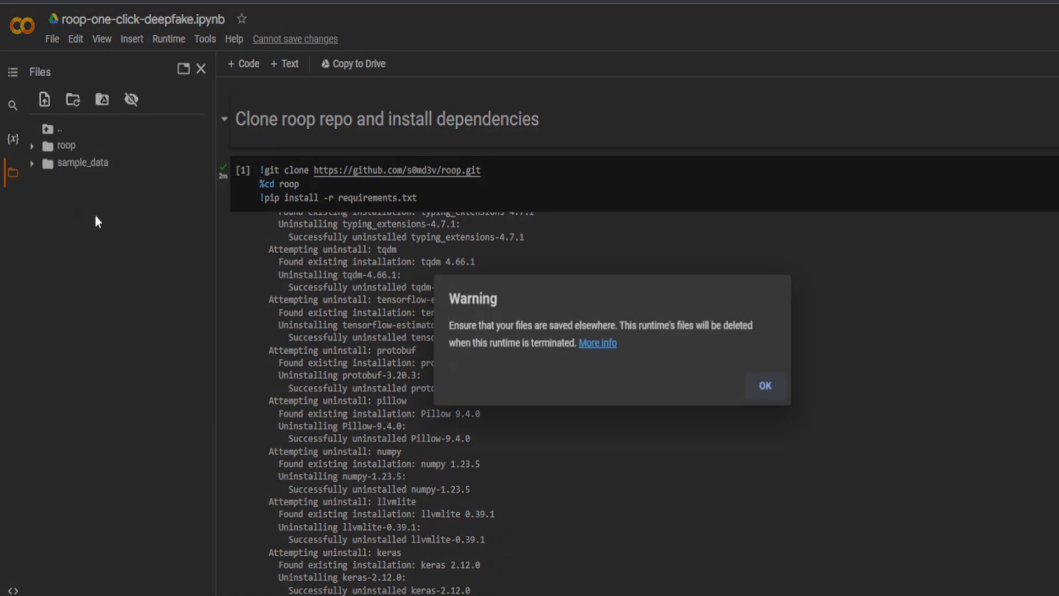
{"action": "left_click", "coordinate": [760, 385]}
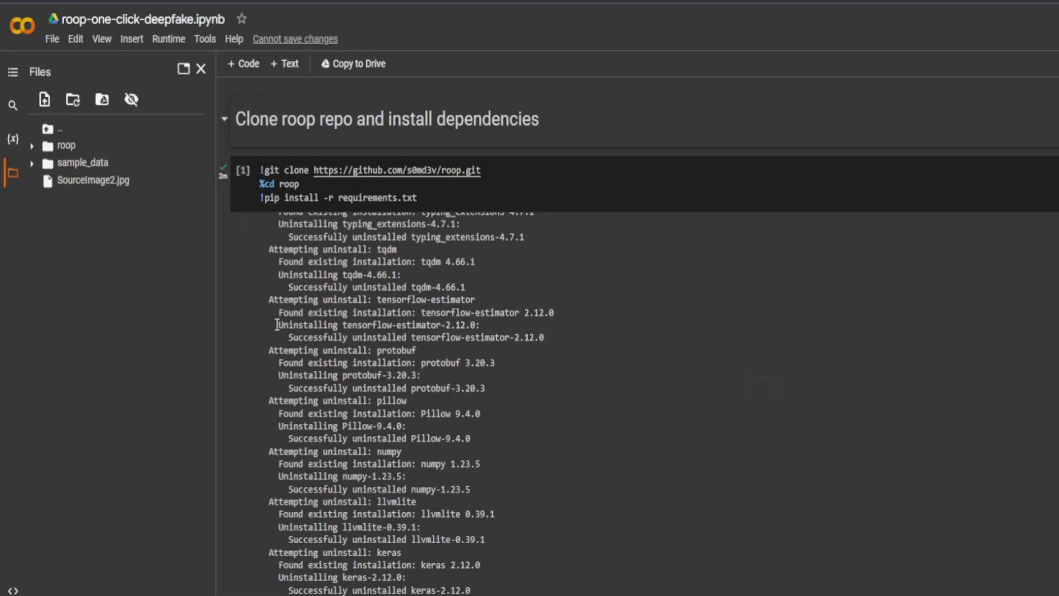
Step: Upload SourceImage1.png and TargetVideo.mp4 from Downloads into the runtime files
{"action": "mouse_move", "coordinate": [614, 595]}
{"action": "left_click", "coordinate": [694, 585]}
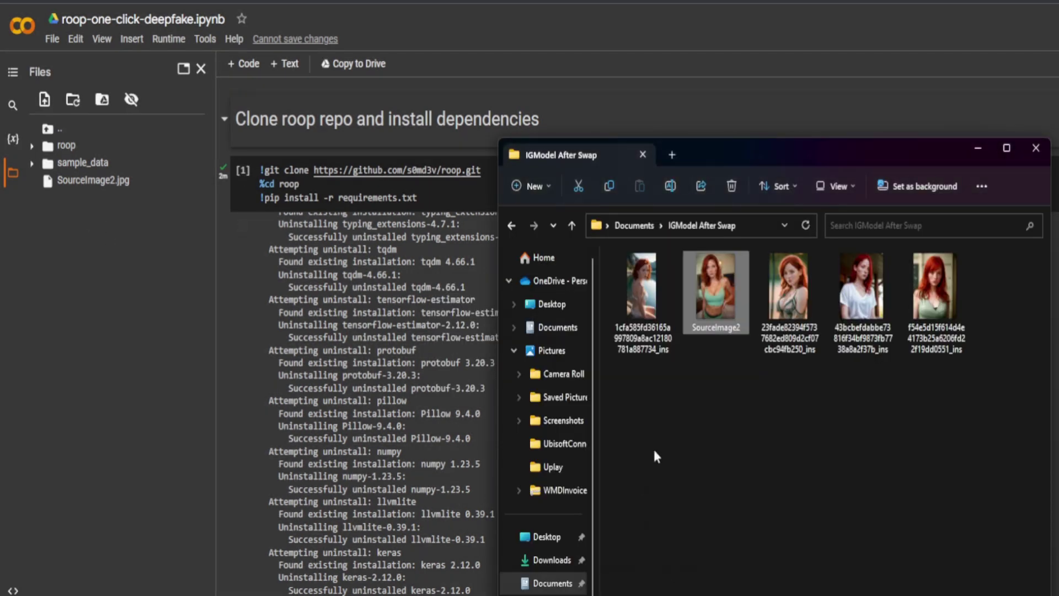
{"action": "left_click", "coordinate": [551, 560]}
{"action": "left_click_drag", "start_coordinate": [770, 445], "coordinate": [78, 193]}
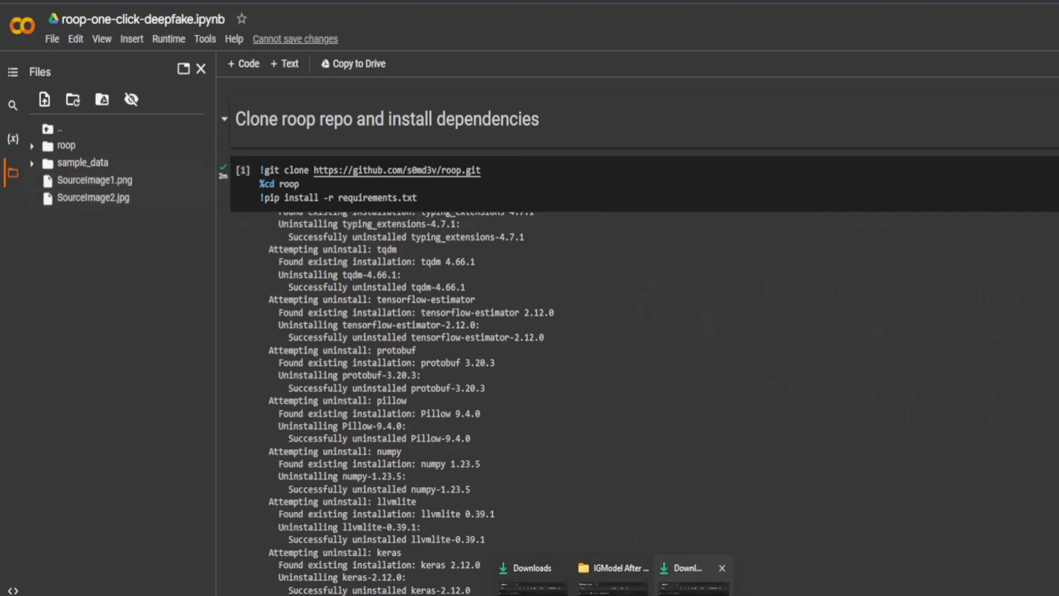
{"action": "left_click", "coordinate": [696, 573]}
{"action": "left_click_drag", "start_coordinate": [641, 322], "coordinate": [74, 251]}
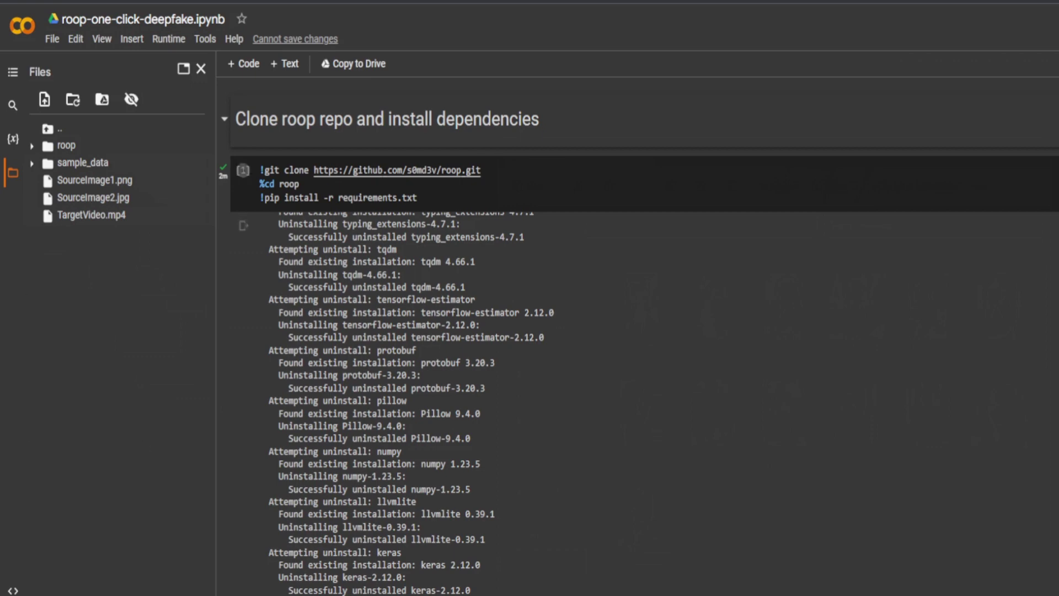
Step: Run the download-model cell to save inswapper_128.onnx into models, then bring up the Deepfake cell
{"action": "scroll", "coordinate": [607, 337], "scroll_direction": "down", "scroll_amount": 3}
{"action": "scroll", "coordinate": [606, 336], "scroll_direction": "down", "scroll_amount": 10}
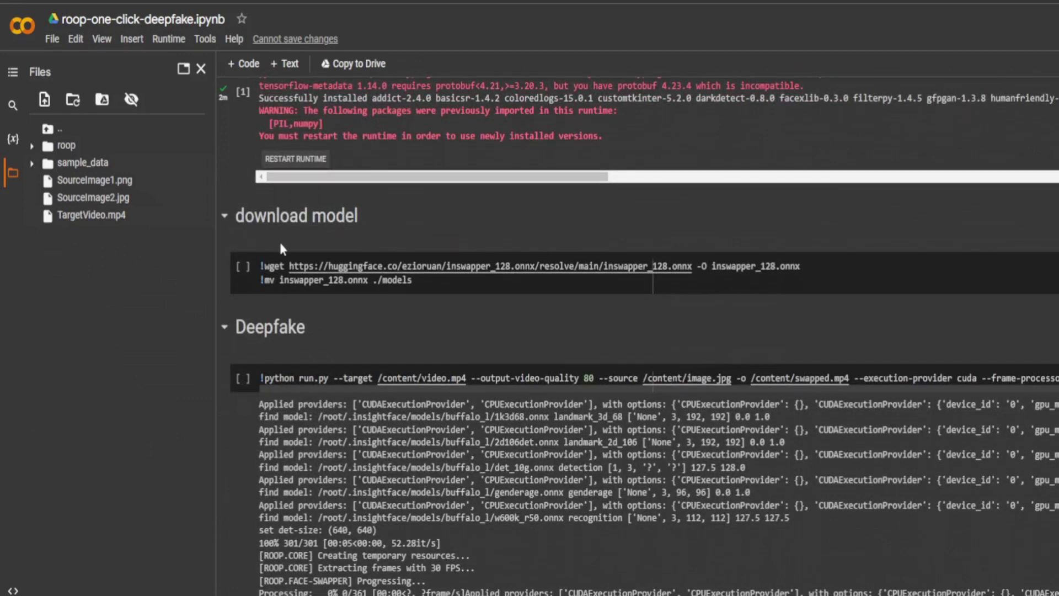
{"action": "left_click", "coordinate": [243, 273]}
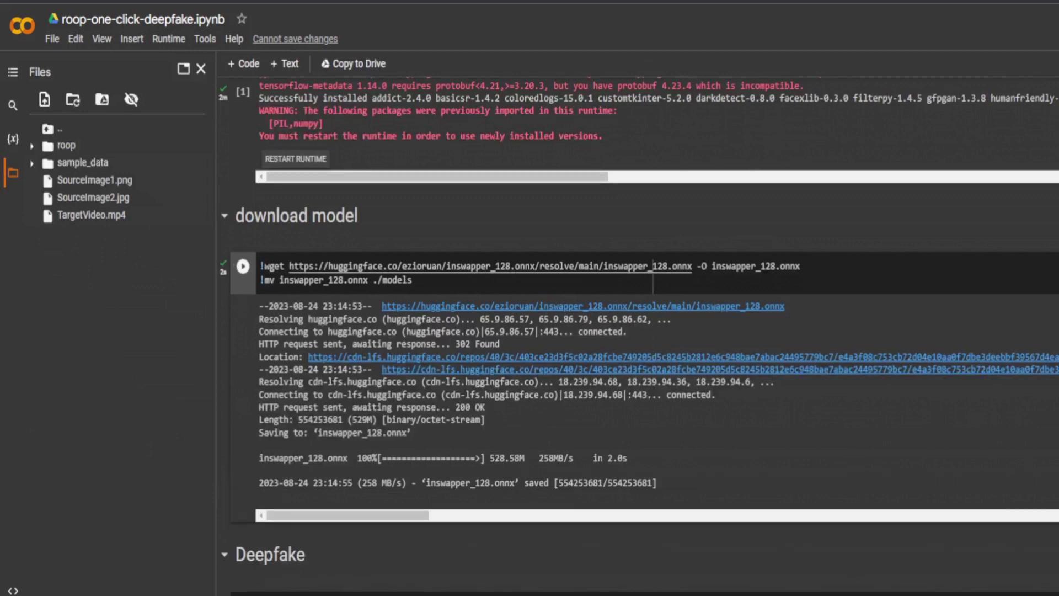
{"action": "scroll", "coordinate": [640, 331], "scroll_direction": "down", "scroll_amount": 2}
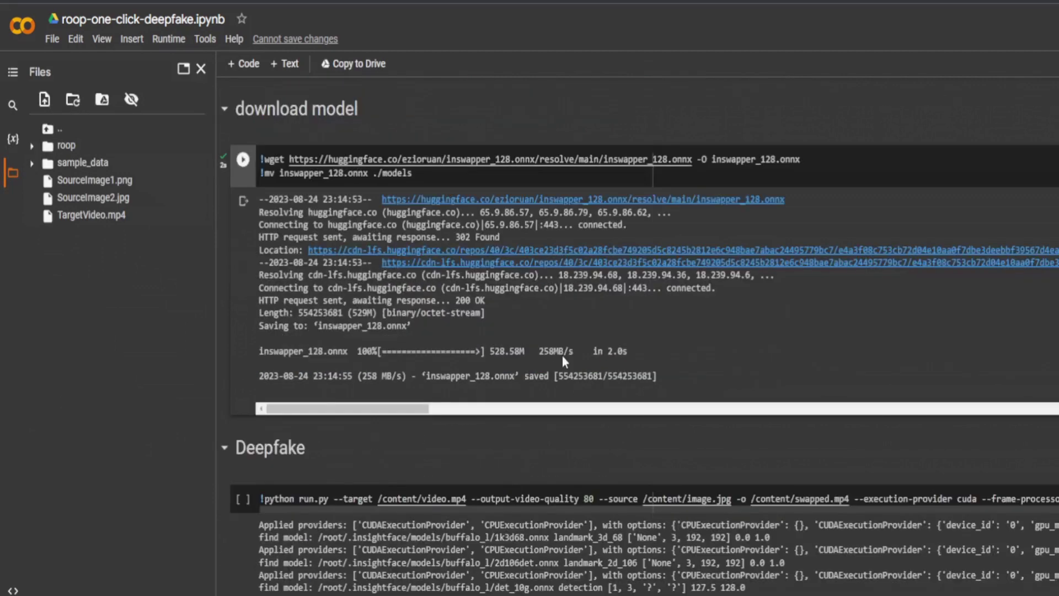
{"action": "left_click", "coordinate": [648, 513]}
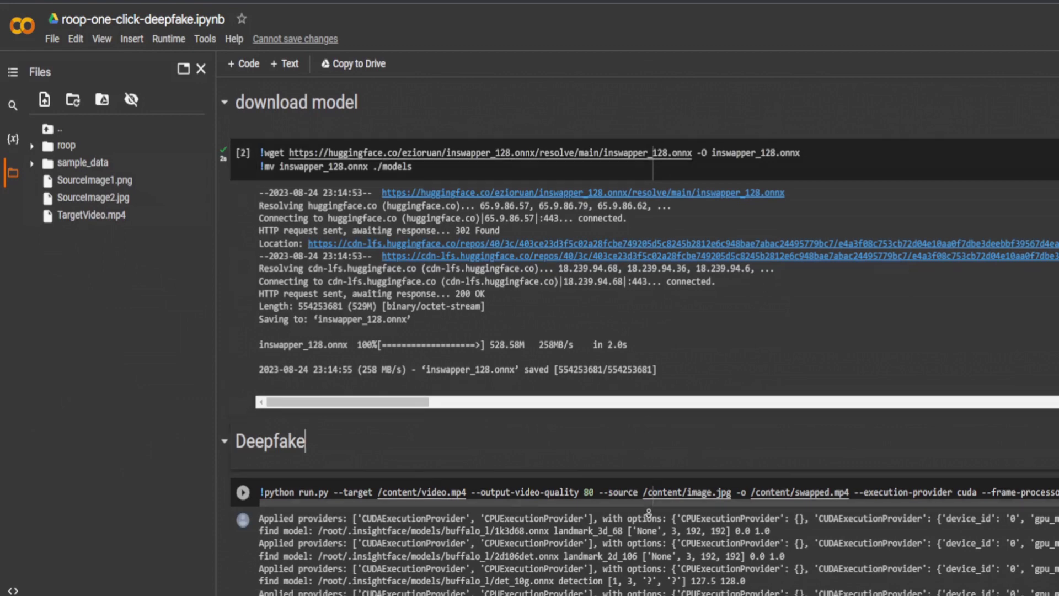
{"action": "scroll", "coordinate": [649, 514], "scroll_direction": "down", "scroll_amount": 2}
{"action": "left_click", "coordinate": [305, 314]}
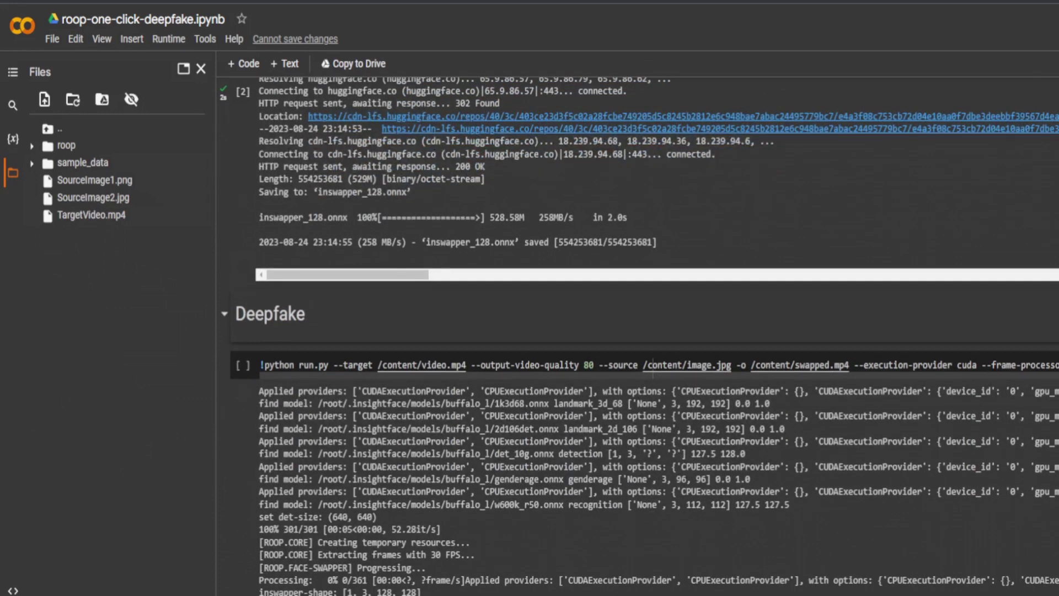
{"action": "scroll", "coordinate": [588, 222], "scroll_direction": "down", "scroll_amount": 2}
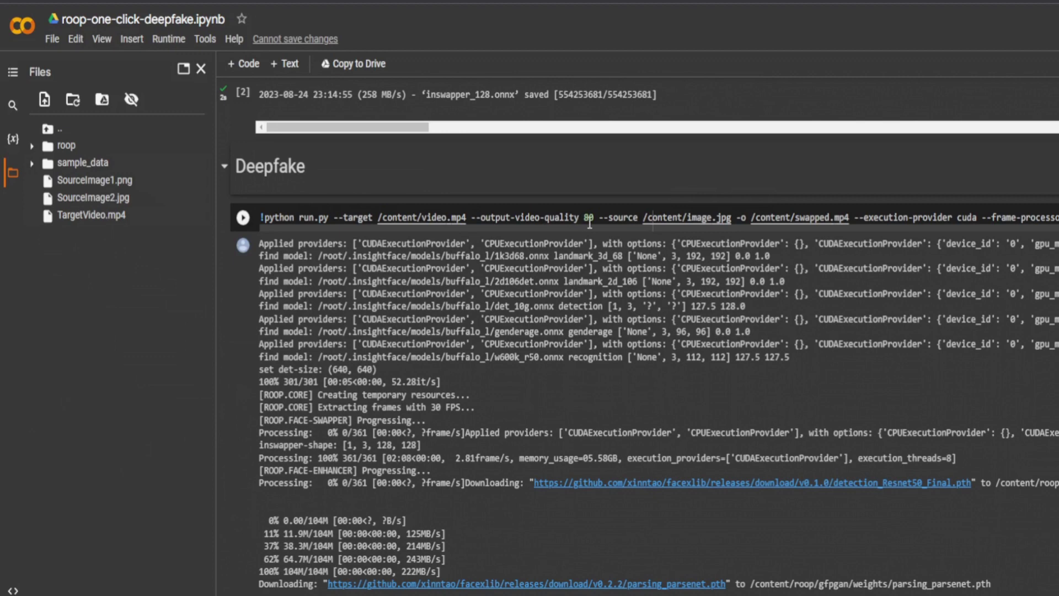
Step: Delete '--output-video-quality 80' and set --target to the copied /content/TargetVideo.mp4 path
{"action": "left_click_drag", "start_coordinate": [596, 221], "coordinate": [474, 223]}
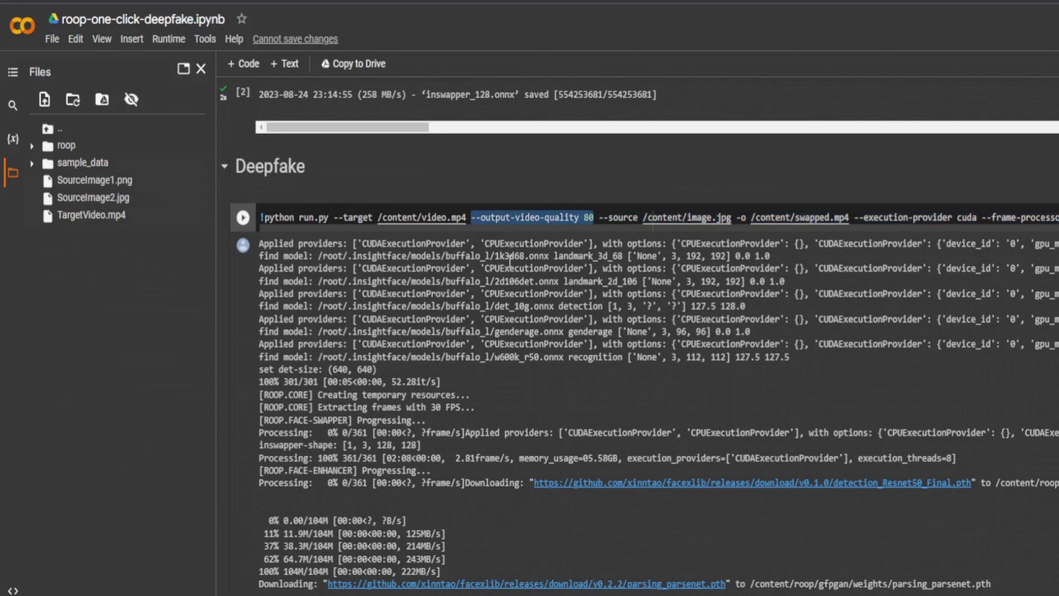
{"action": "key", "text": "BackSpace"}
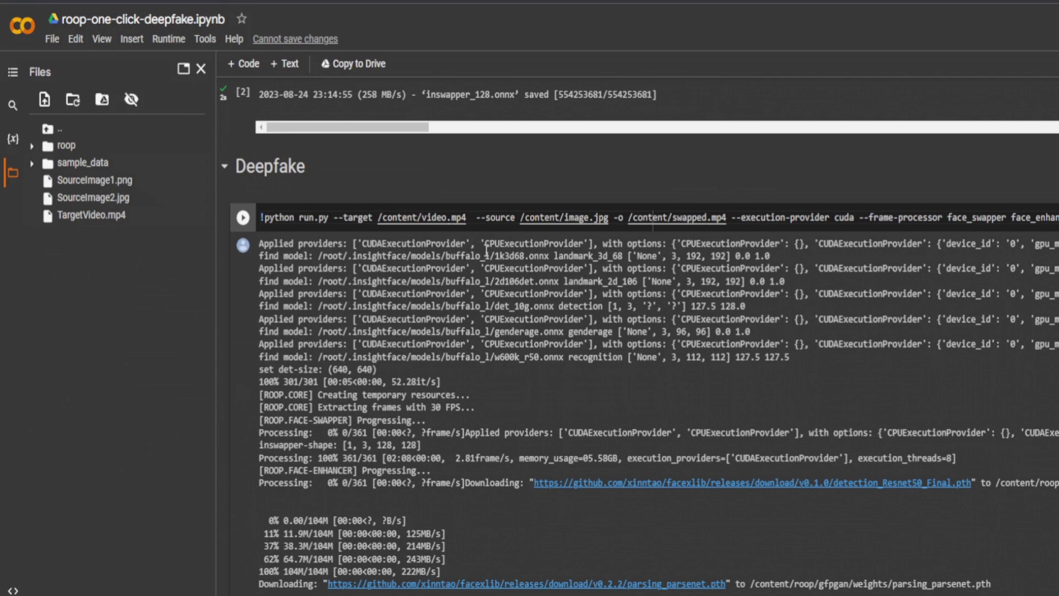
{"action": "mouse_move", "coordinate": [57, 229]}
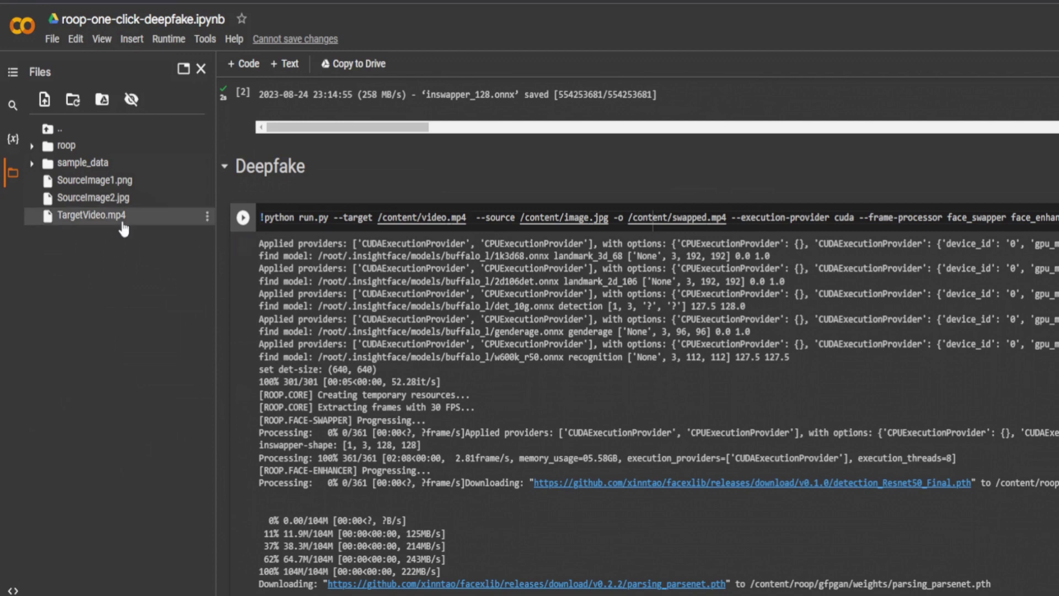
{"action": "left_click", "coordinate": [207, 216]}
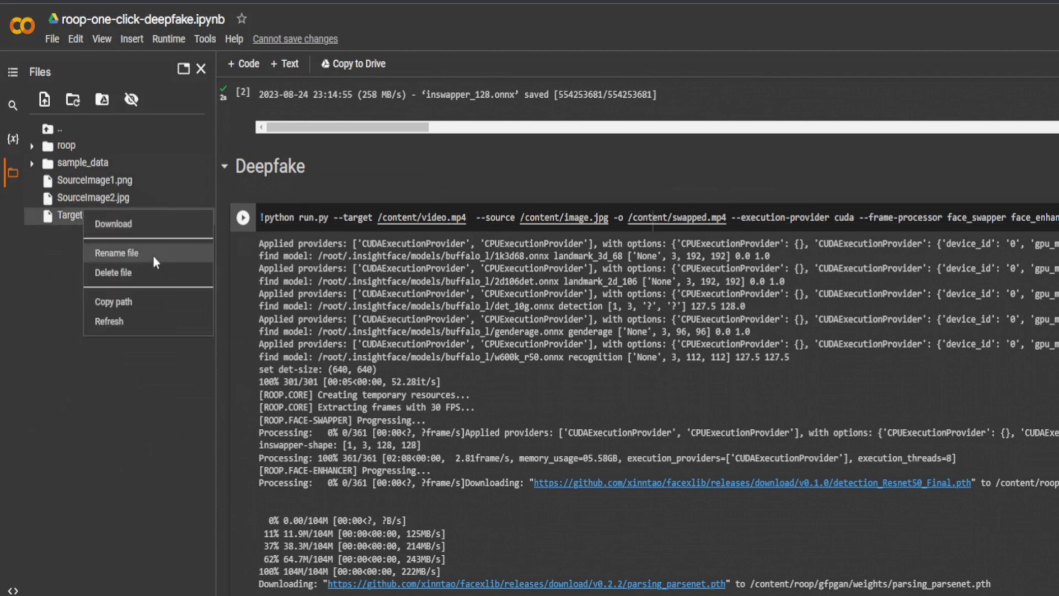
{"action": "left_click", "coordinate": [131, 301]}
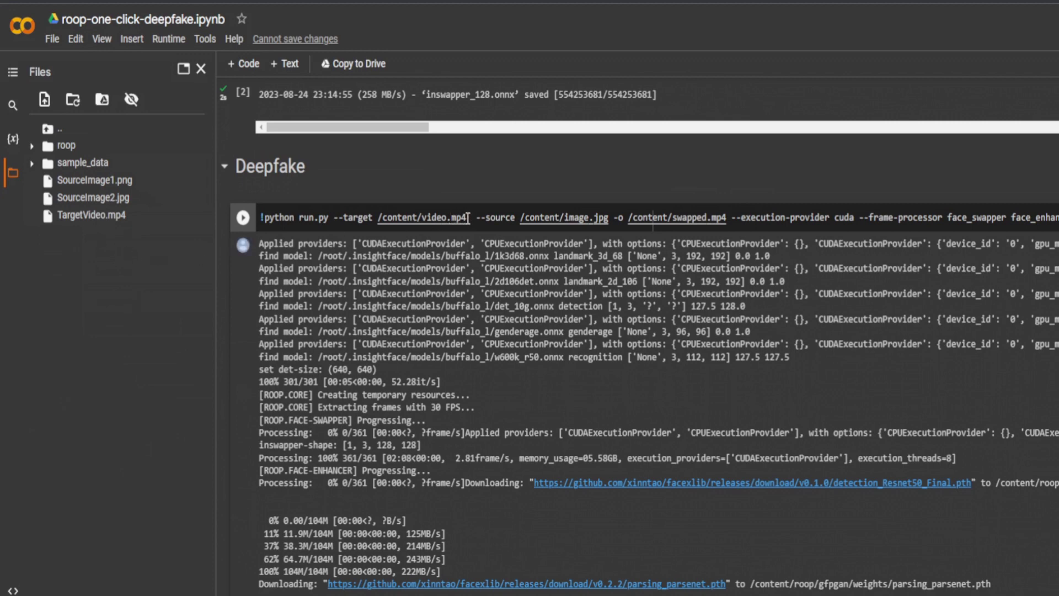
{"action": "left_click_drag", "start_coordinate": [468, 217], "coordinate": [377, 218]}
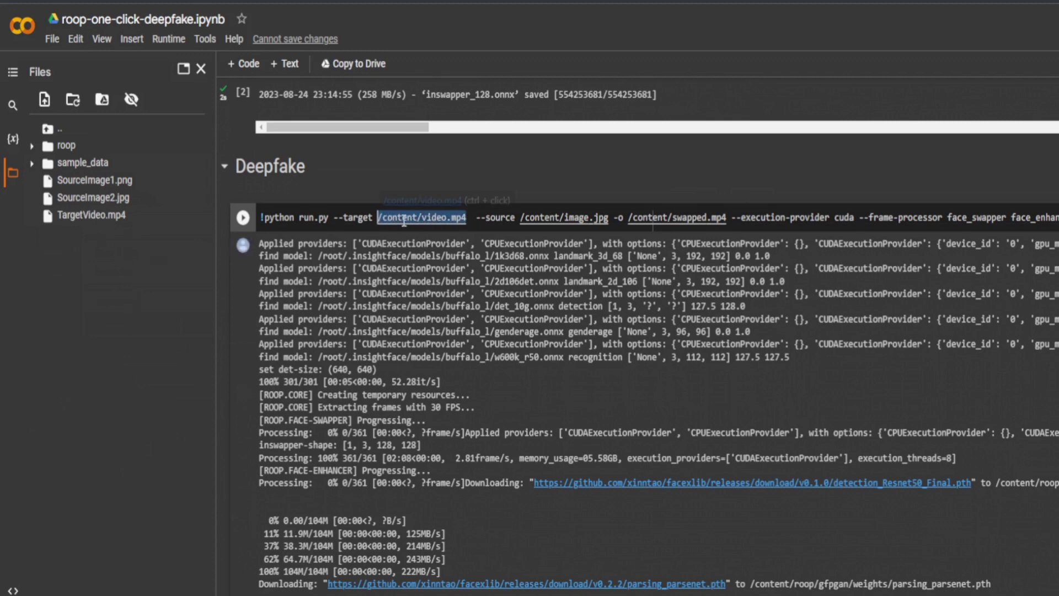
{"action": "key", "text": "ctrl+v"}
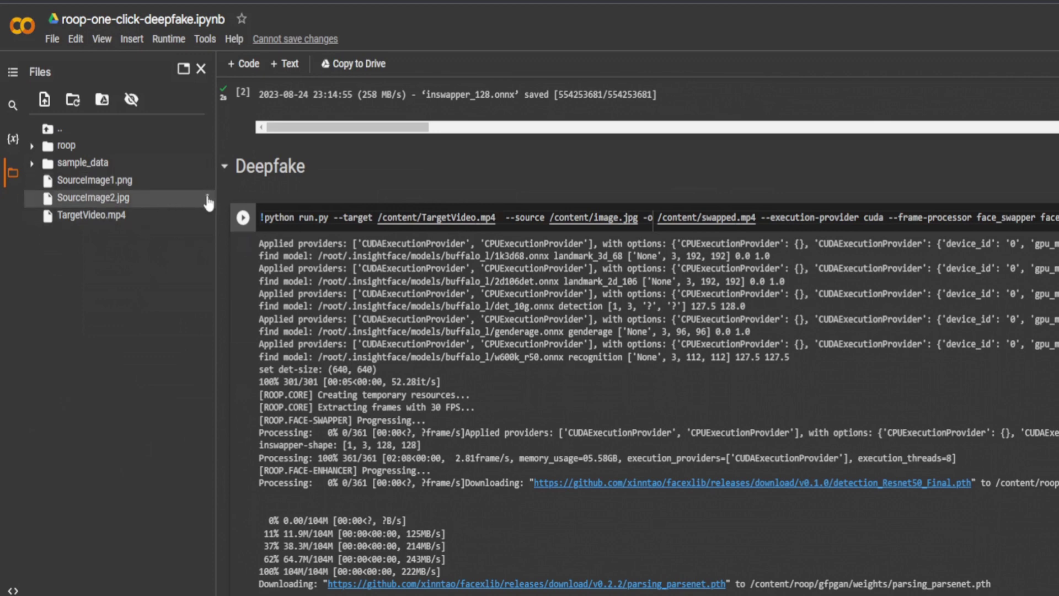
Step: Set --source to the copied /content/SourceImage2.jpg path
{"action": "left_click", "coordinate": [207, 199]}
{"action": "left_click", "coordinate": [161, 283]}
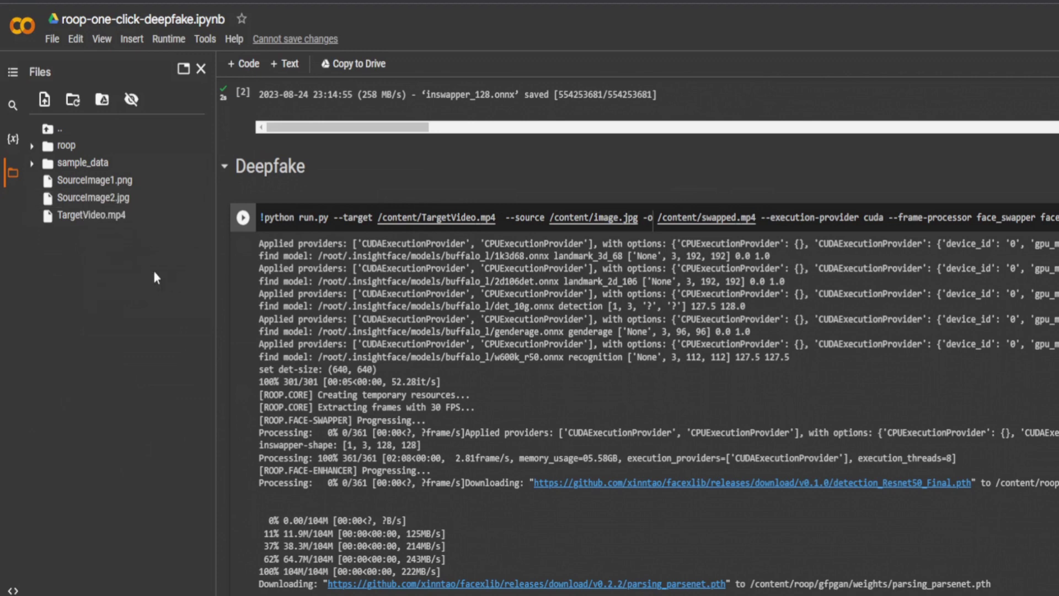
{"action": "left_click_drag", "start_coordinate": [638, 221], "coordinate": [559, 222]}
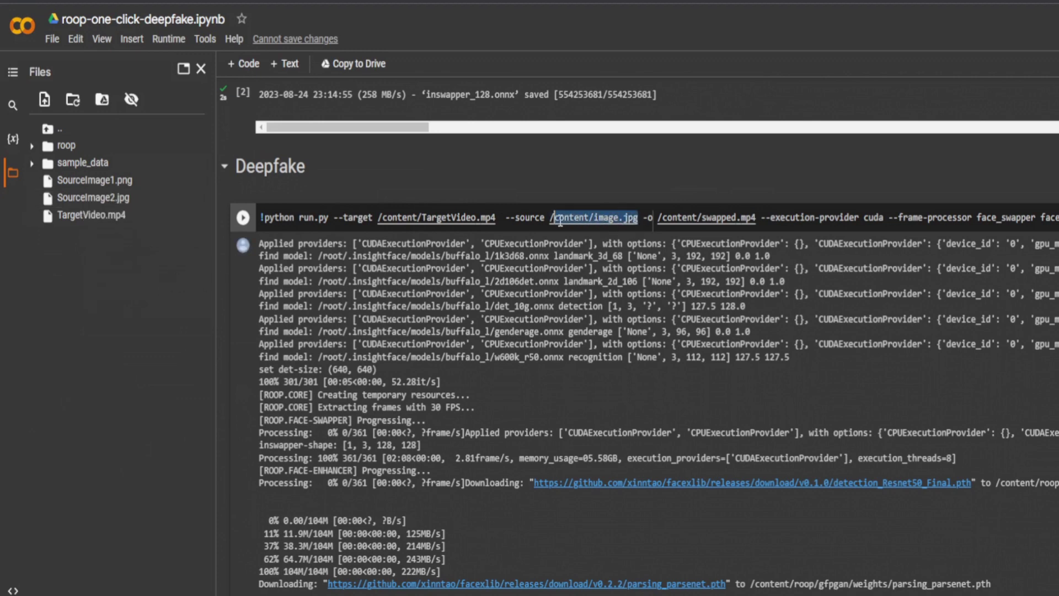
{"action": "key", "text": "ctrl+v"}
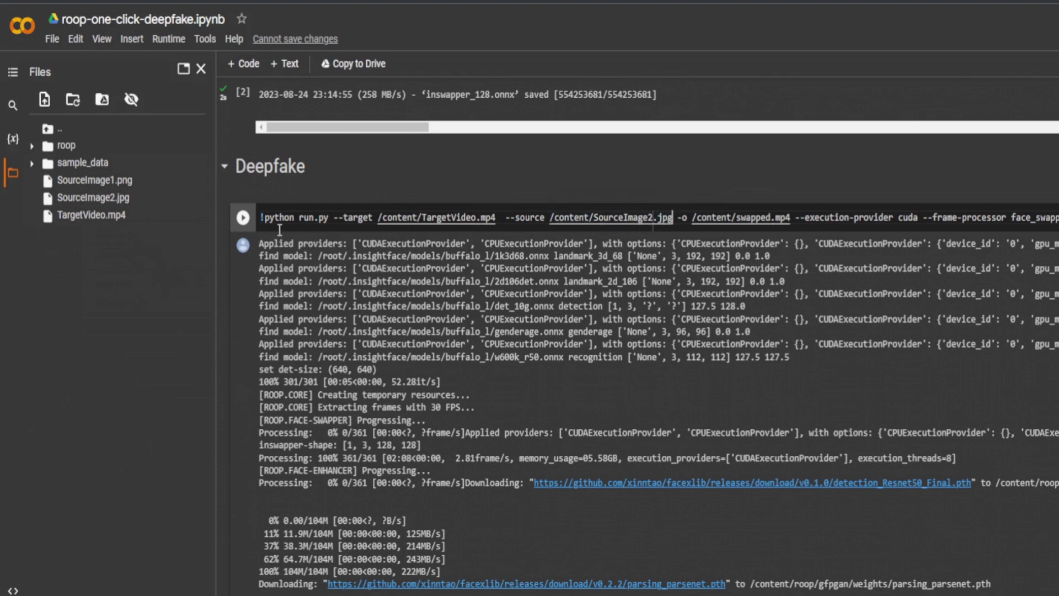
Step: Run the edited Deepfake cell to swap SourceImage2.jpg onto TargetVideo.mp4
{"action": "left_click", "coordinate": [243, 221]}
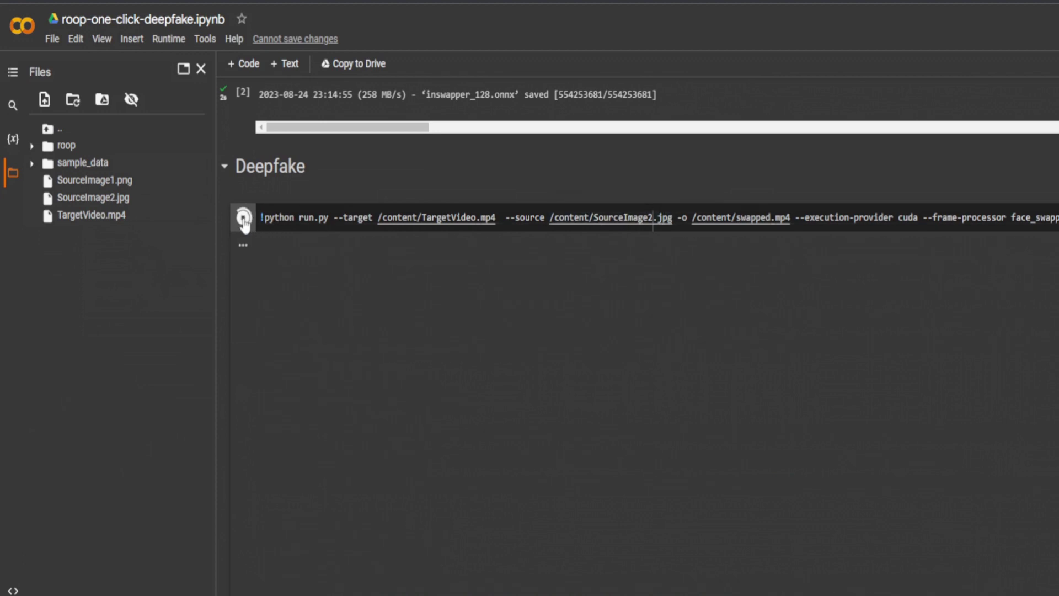